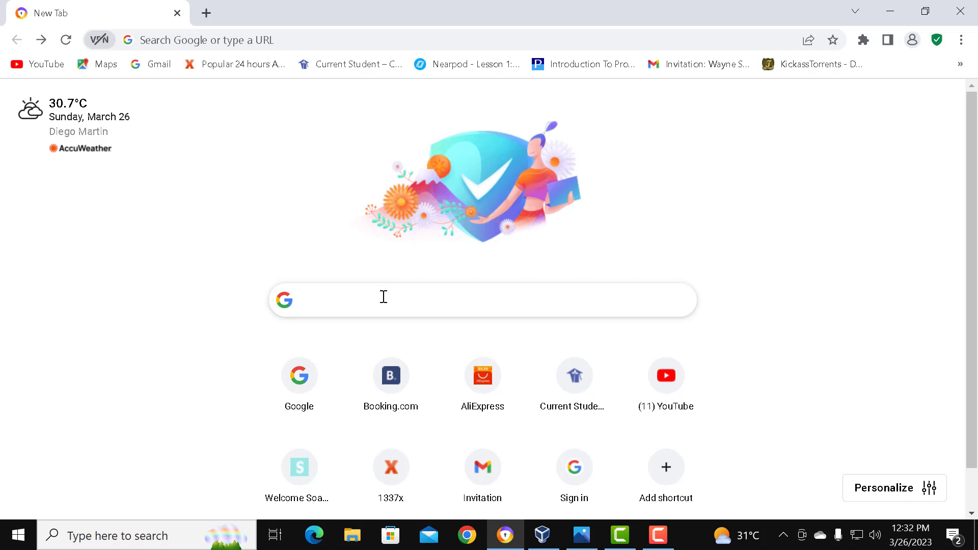
# Step: Search the web for "virtual box" and open the download page on the official VirtualBox site
pyautogui.write('virtual bo')
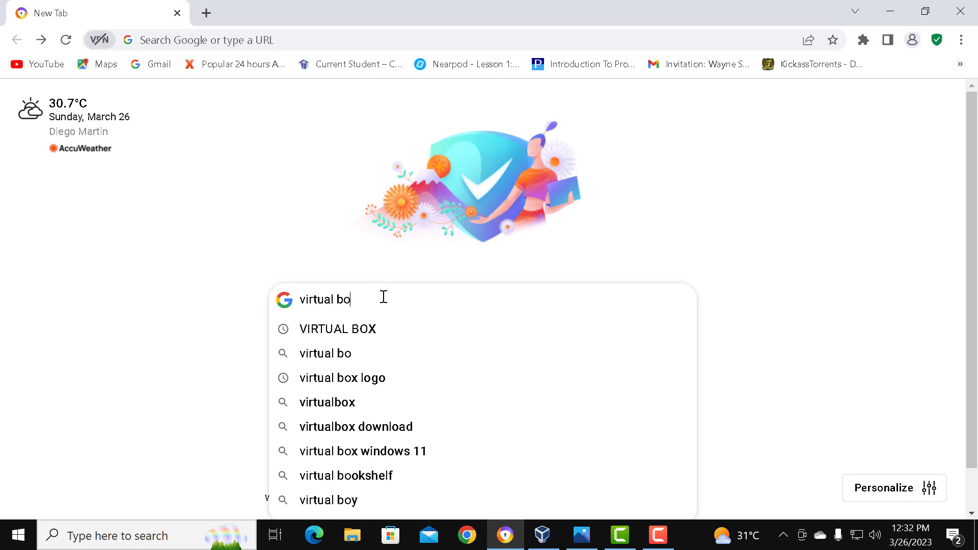
pyautogui.write('x')
pyautogui.press('Return')
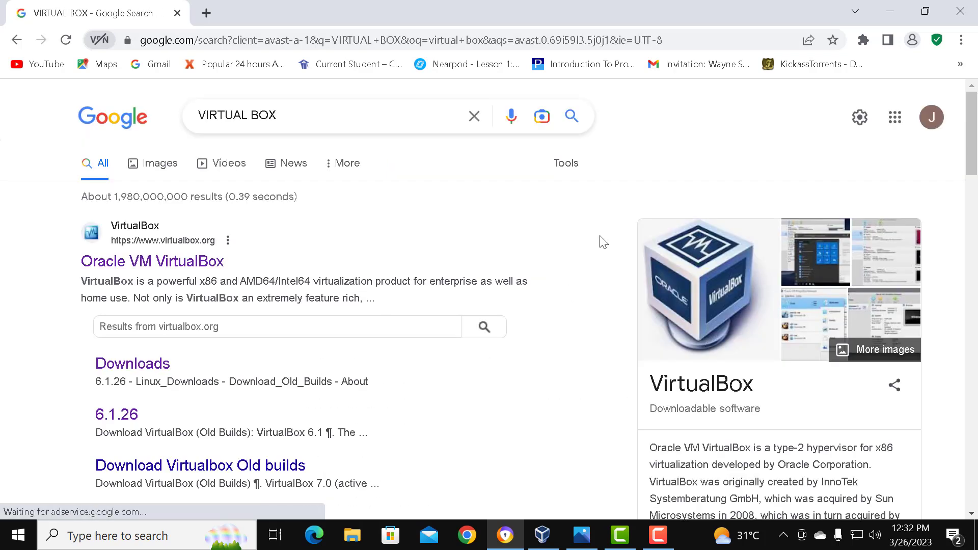
pyautogui.click(162, 262)
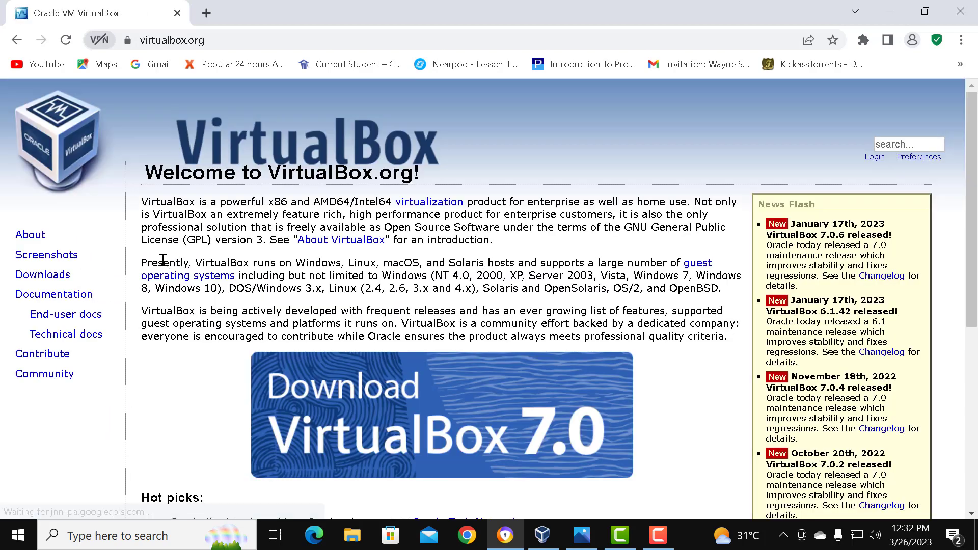
pyautogui.click(423, 426)
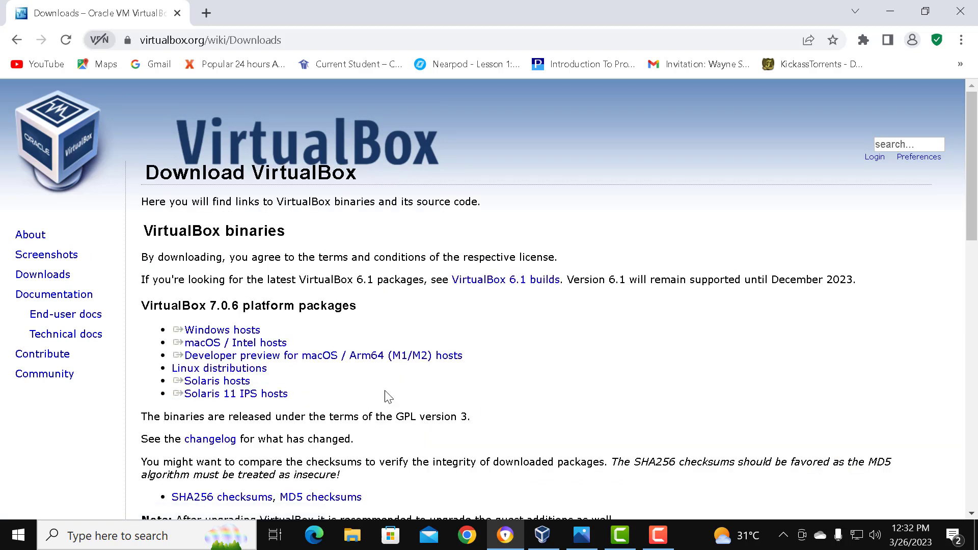
# Step: Open the VirtualBox 6.1 builds page and download the 6.1.42 installer for Windows hosts
pyautogui.click(258, 330)
pyautogui.scroll(-5, 263, 346)
pyautogui.scroll(4, 295, 378)
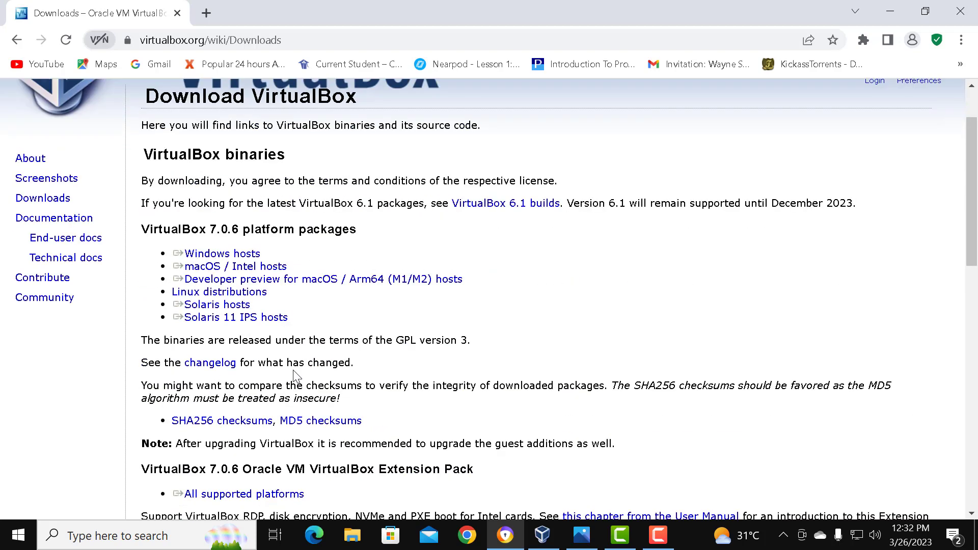
pyautogui.click(245, 257)
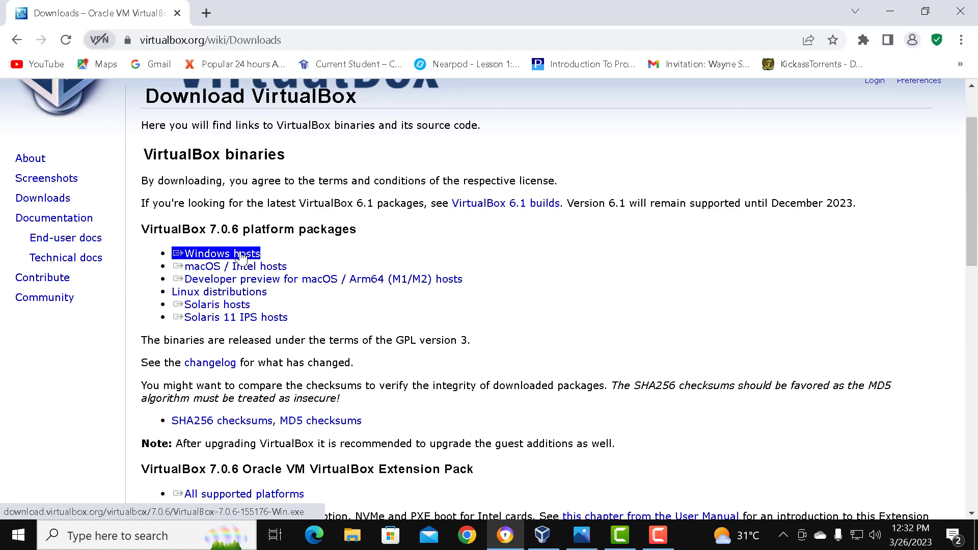
pyautogui.click(460, 211)
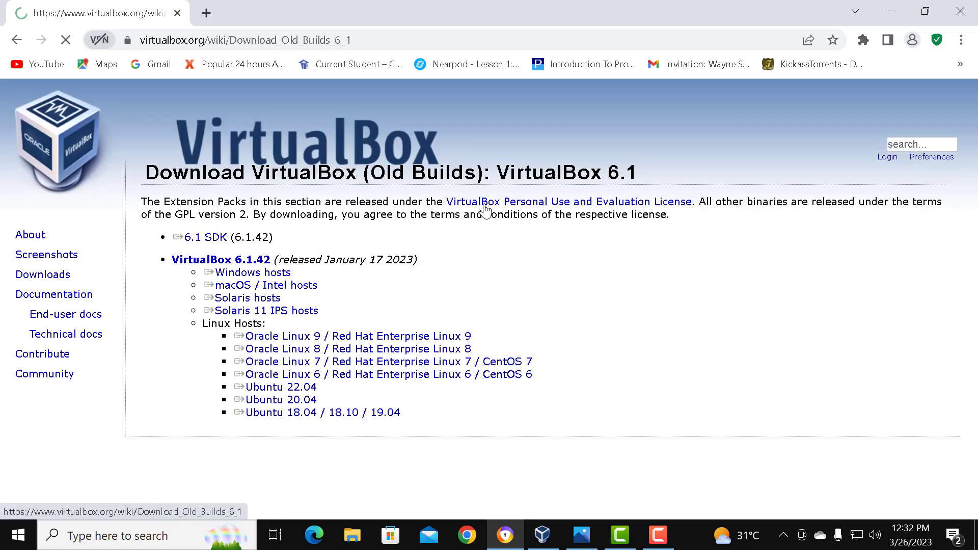
pyautogui.click(284, 275)
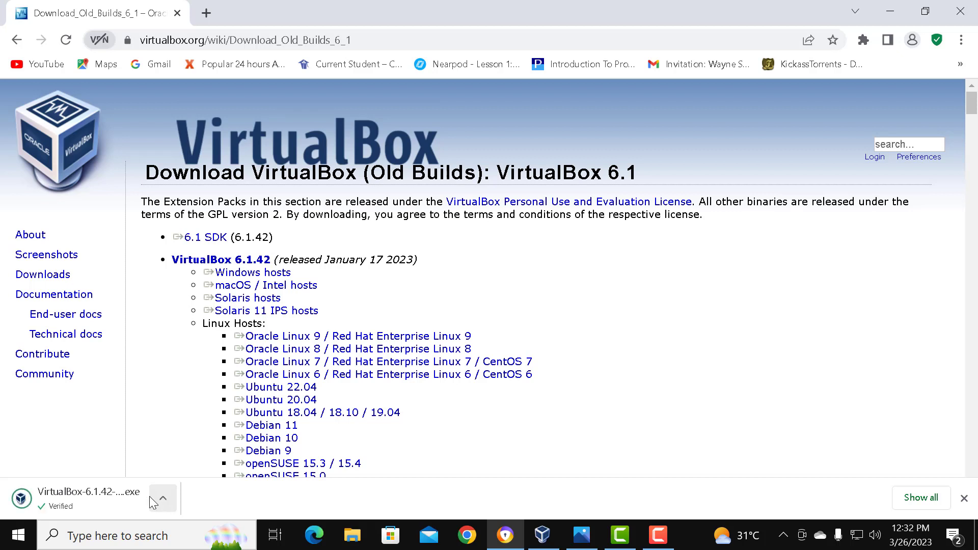
# Step: Run the downloaded VirtualBox 6.1.42 installer and advance through setup, keeping the default features, install location and shortcut options
pyautogui.click(97, 497)
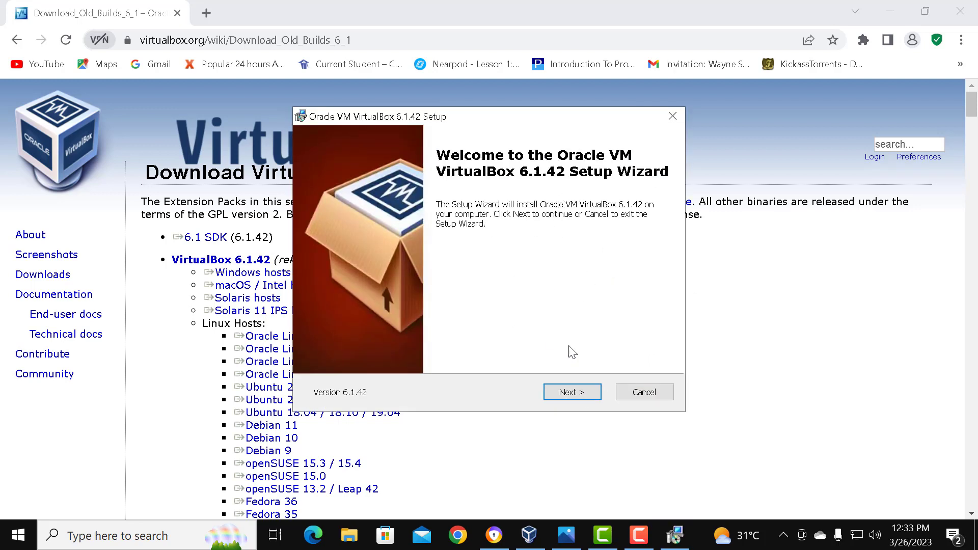
pyautogui.click(568, 395)
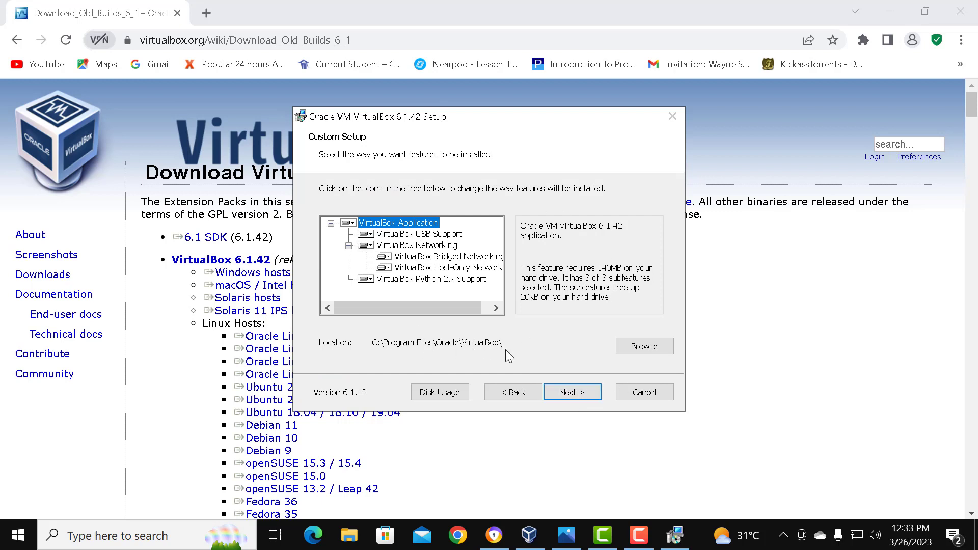
pyautogui.click(573, 392)
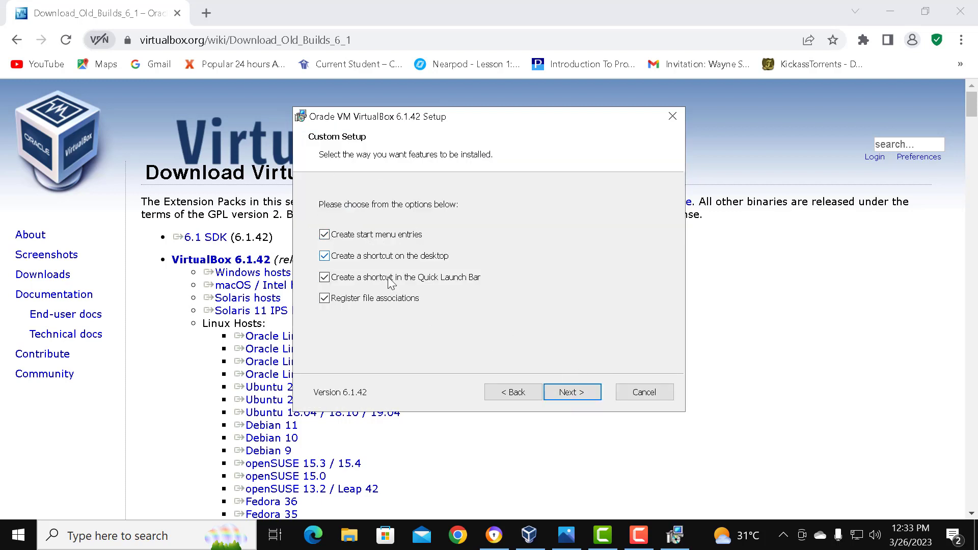
pyautogui.click(572, 394)
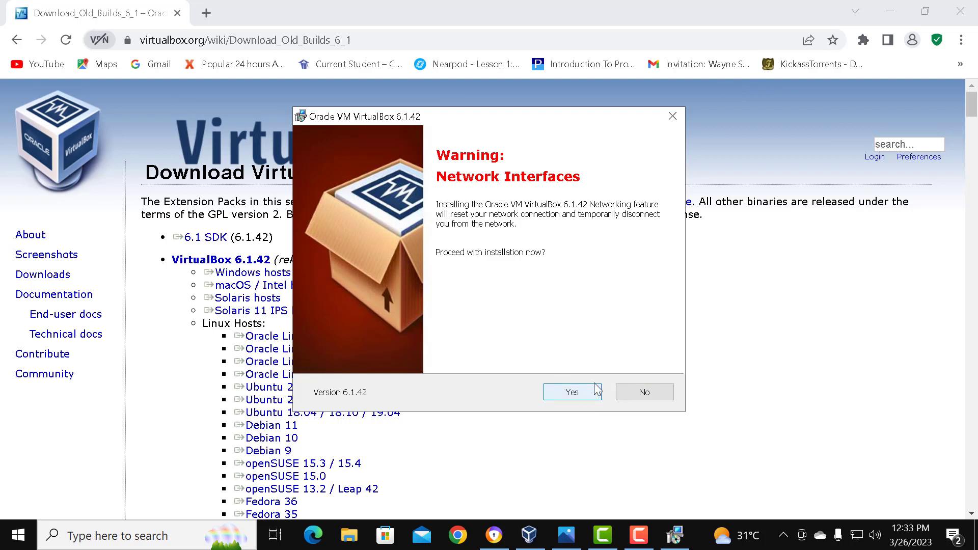
# Step: Cancel the VirtualBox 6.1.42 installation at the network interfaces warning and exit the setup wizard
pyautogui.click(672, 117)
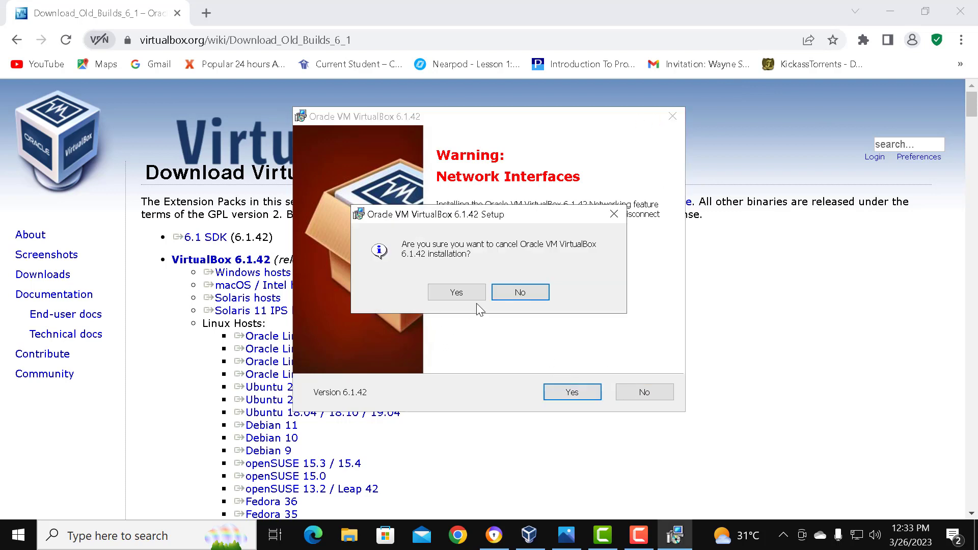
pyautogui.click(458, 294)
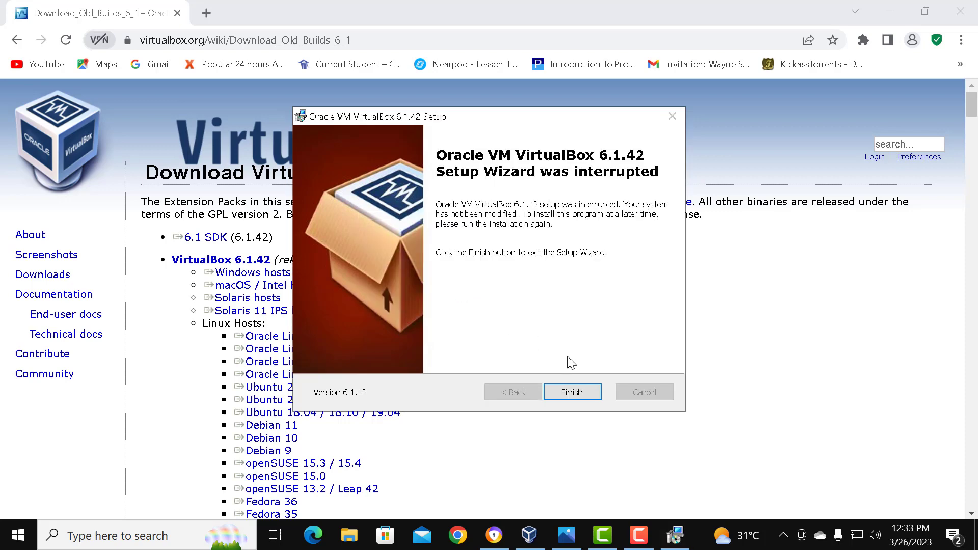
pyautogui.click(569, 392)
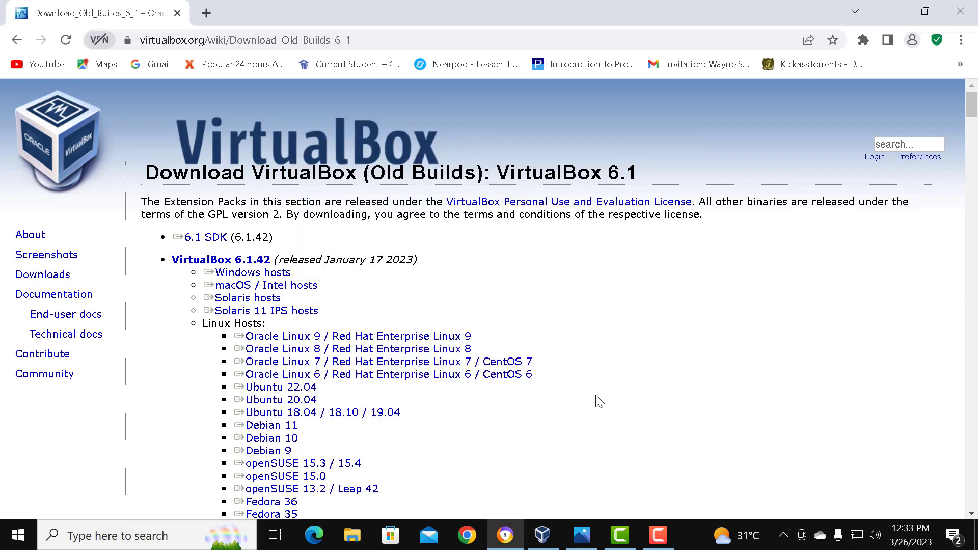
# Step: Switch to Oracle VM VirtualBox and review the details of the existing server2019 and windows10 virtual machines
pyautogui.click(889, 8)
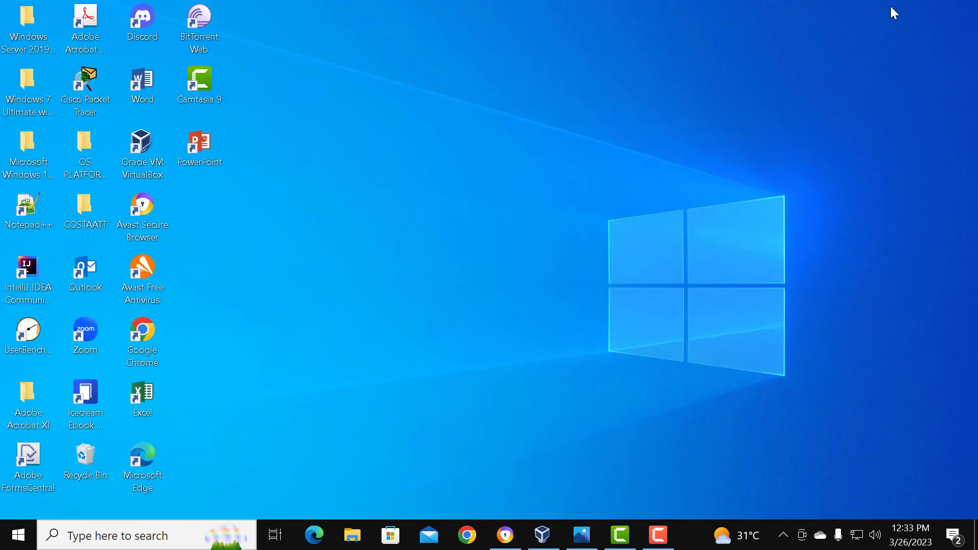
pyautogui.click(137, 157)
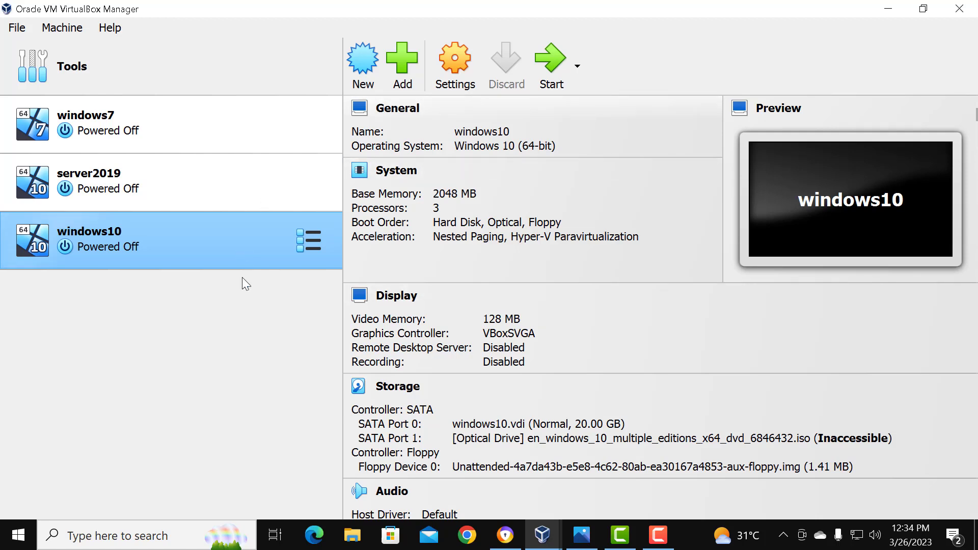
pyautogui.click(111, 179)
pyautogui.click(121, 241)
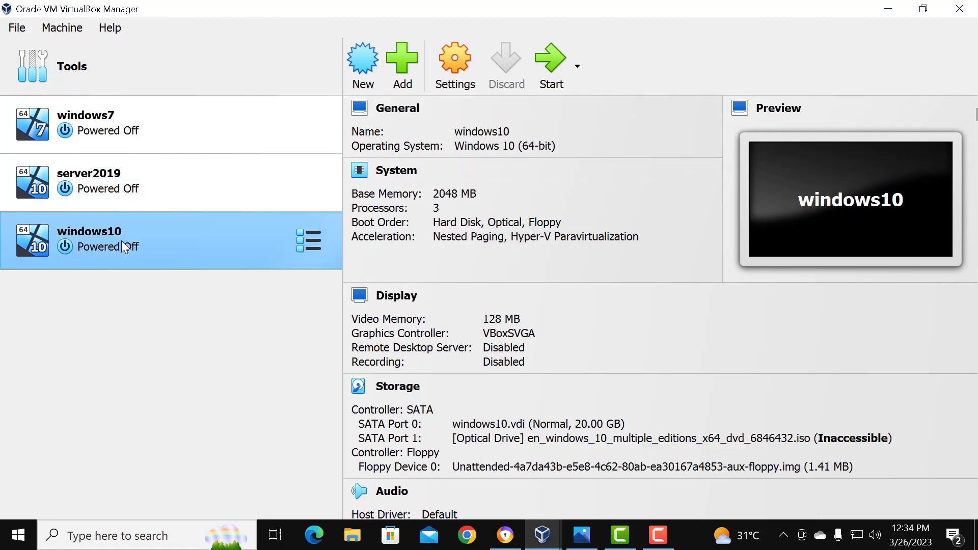
pyautogui.click(136, 191)
pyautogui.click(119, 246)
pyautogui.click(155, 187)
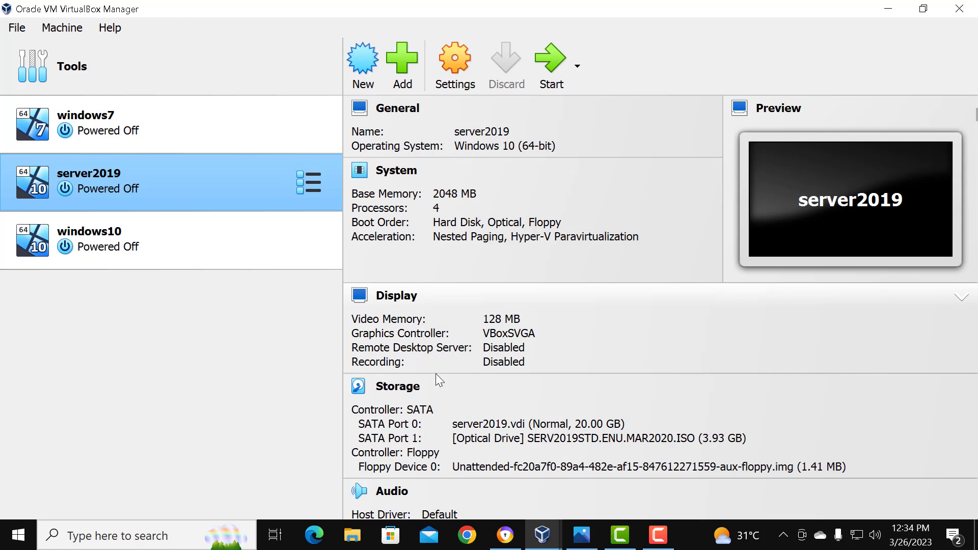
pyautogui.click(192, 236)
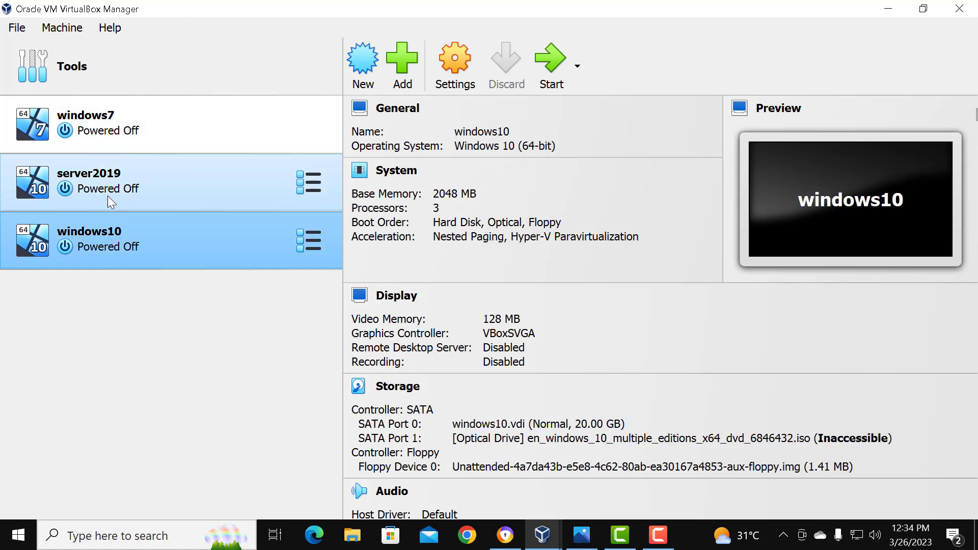
pyautogui.click(887, 9)
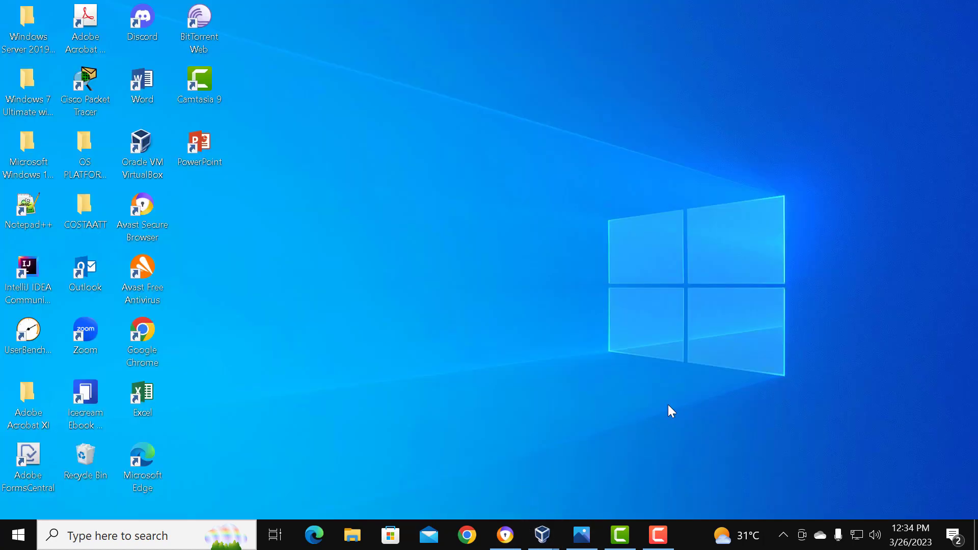
# Step: Switch back to Avast Secure Browser, view the bookmarked 1337x popular apps page, and replace it with a blank tab
pyautogui.click(520, 534)
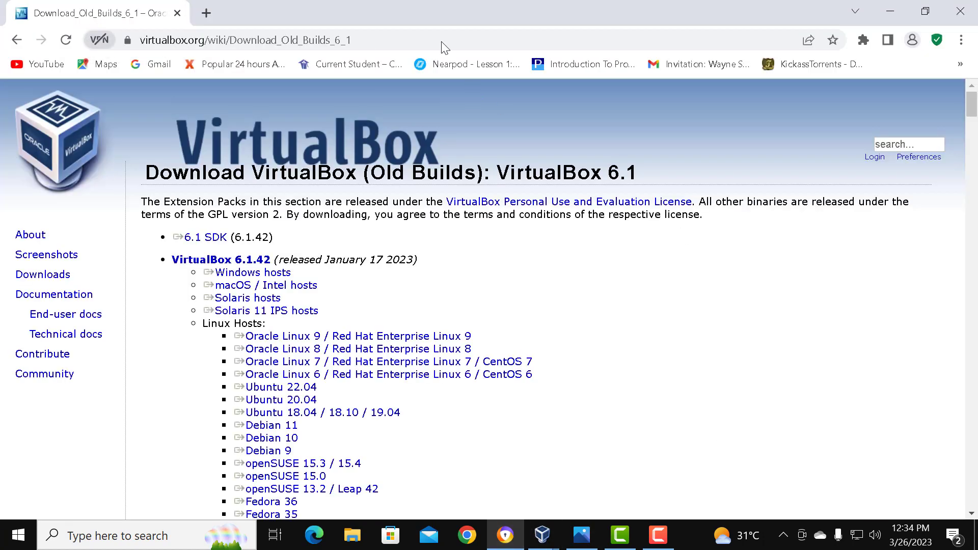
pyautogui.click(203, 14)
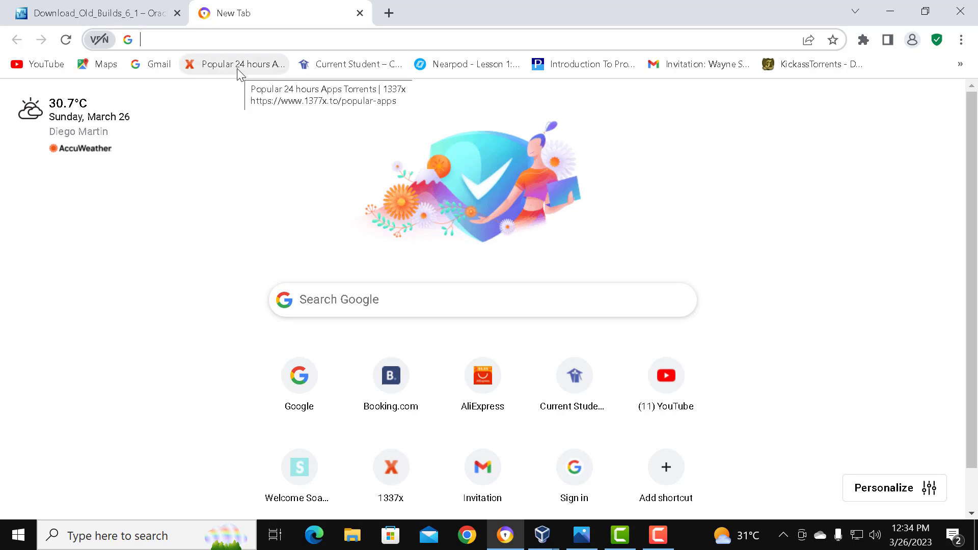
pyautogui.click(216, 67)
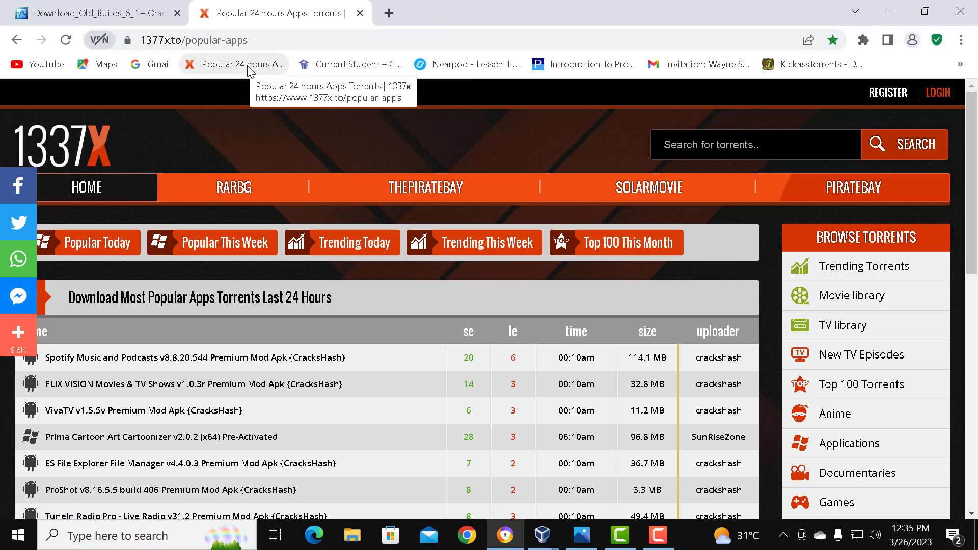
pyautogui.click(389, 13)
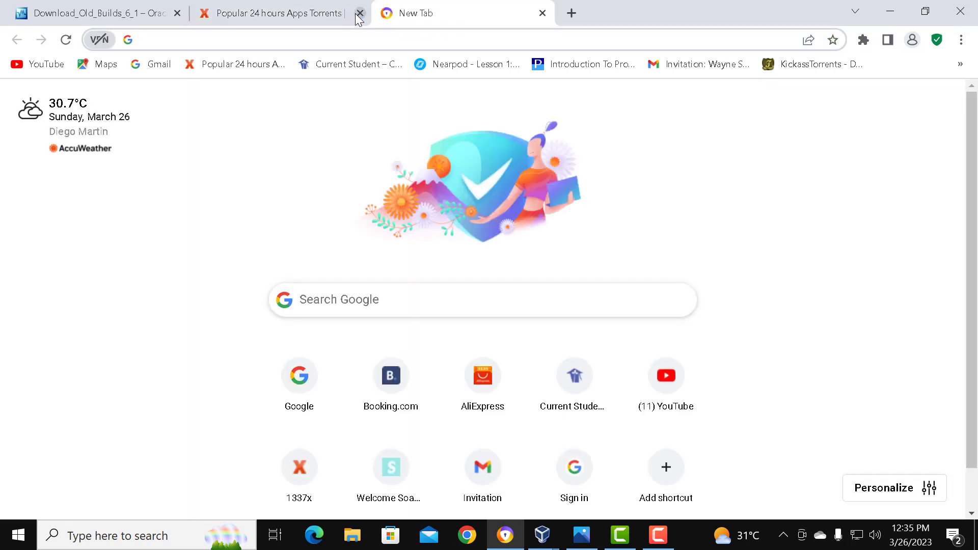
pyautogui.click(360, 13)
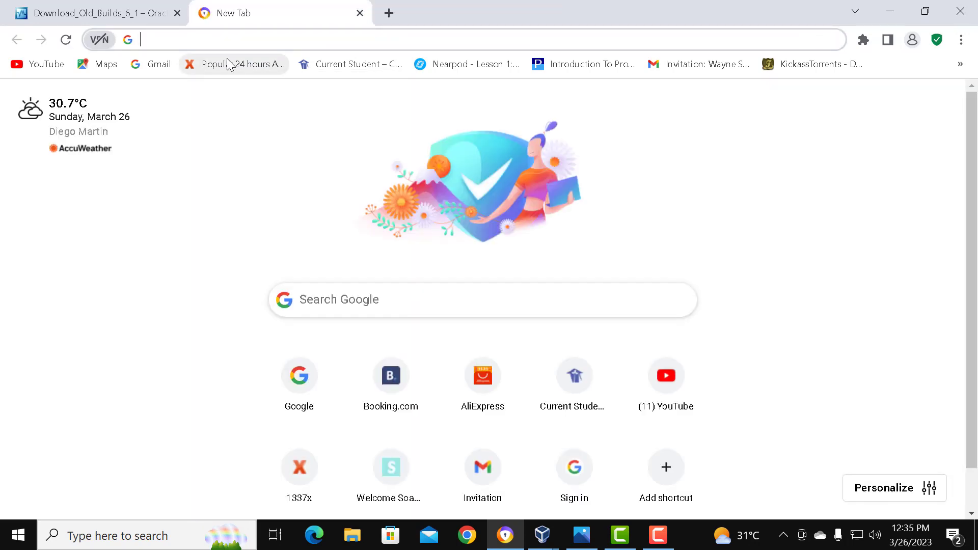
# Step: Find the 1337x site with a web search for "1337x" and open its Applications category
pyautogui.write('x')
pyautogui.press('BackSpace')
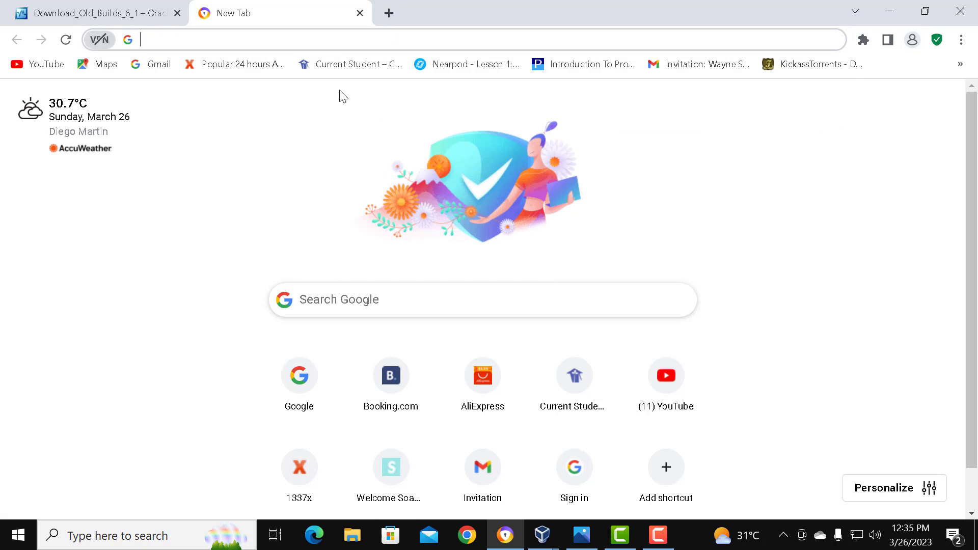
pyautogui.write('1363')
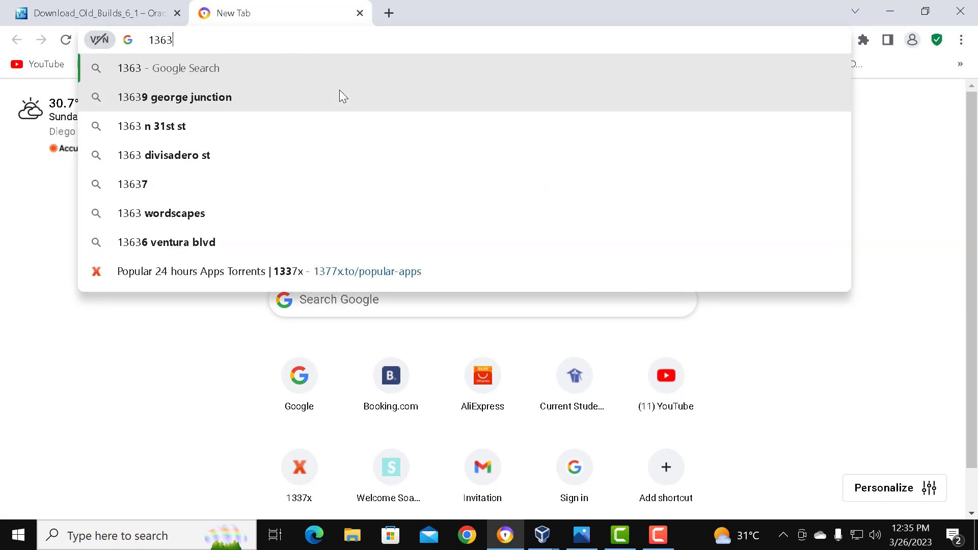
pyautogui.press('BackSpace')
pyautogui.press('BackSpace')
pyautogui.write('37x')
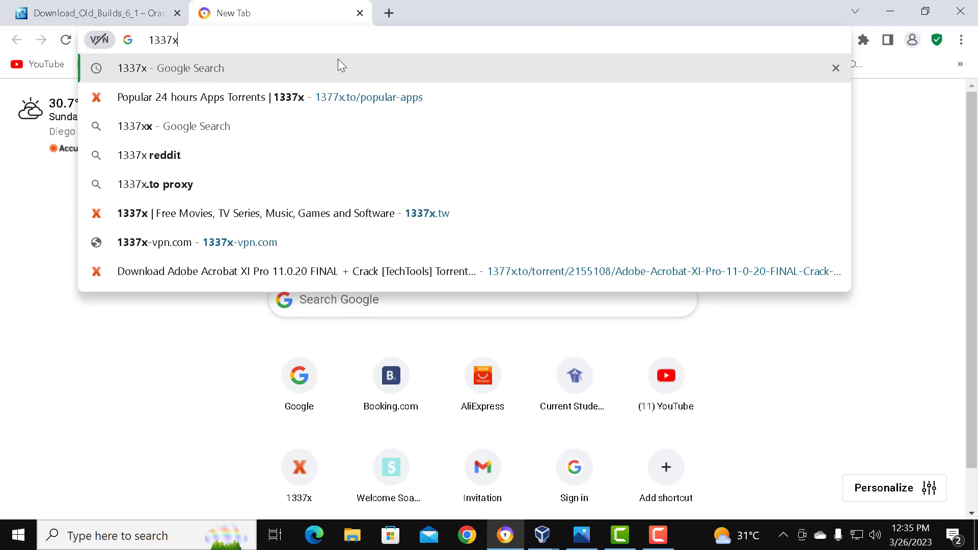
pyautogui.press('Return')
pyautogui.click(173, 264)
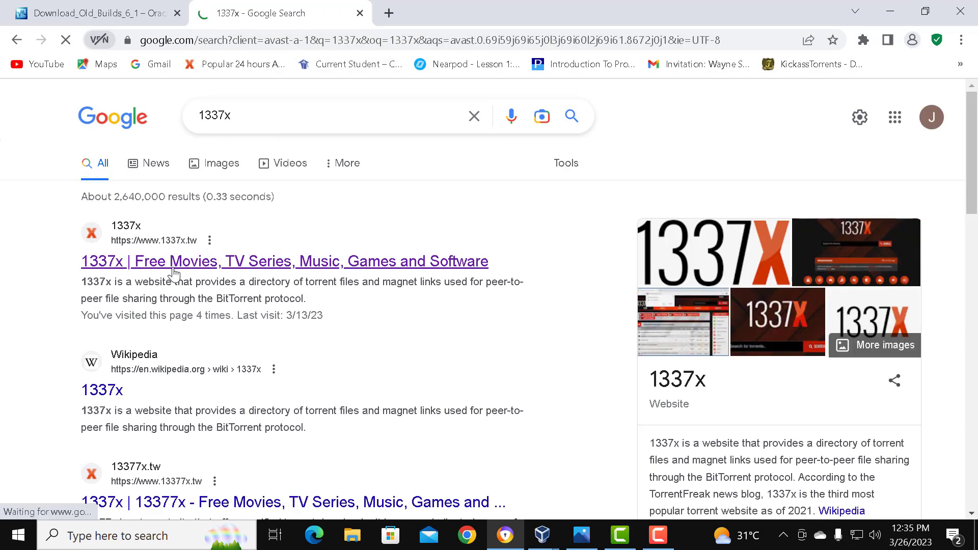
pyautogui.scroll(-1, 334, 225)
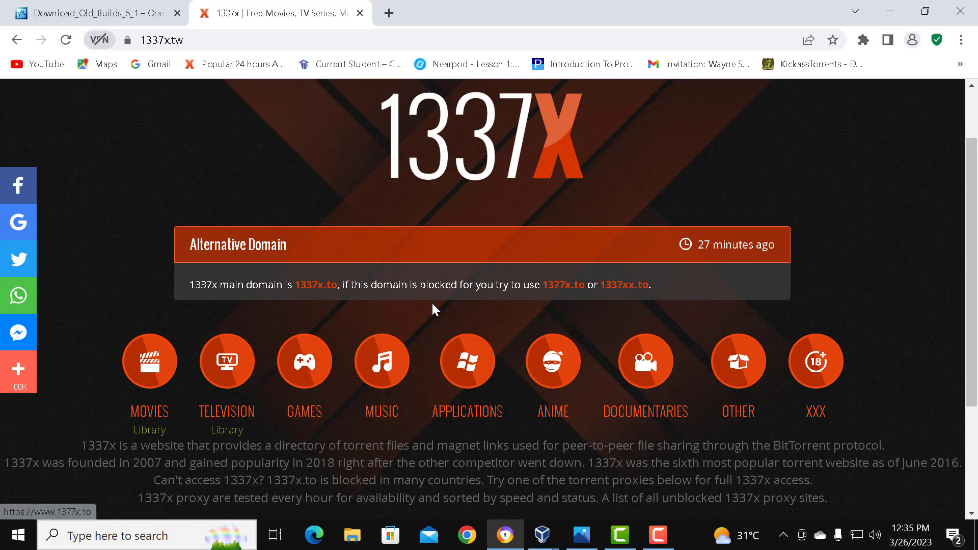
pyautogui.click(465, 410)
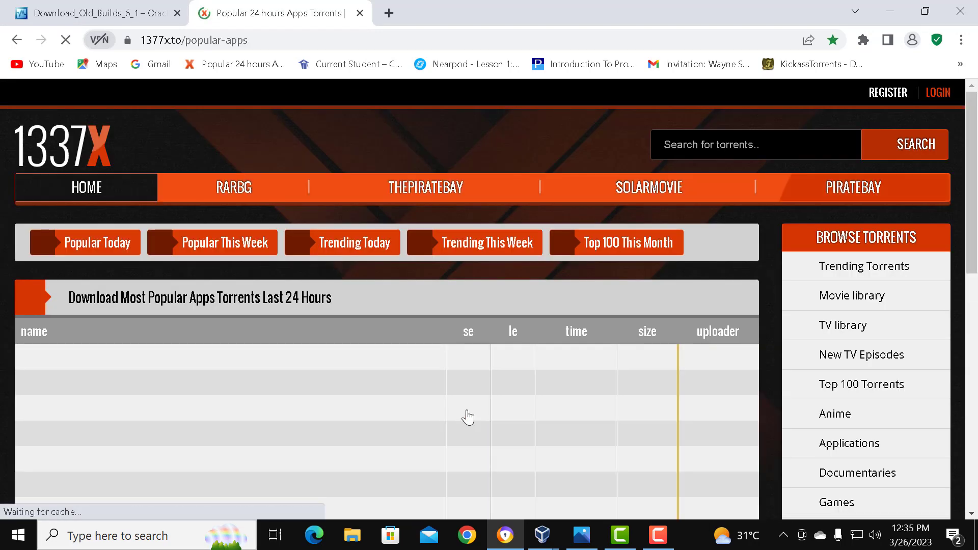
# Step: Search the 1337x torrents for "server 2019" and look through the results
pyautogui.click(745, 145)
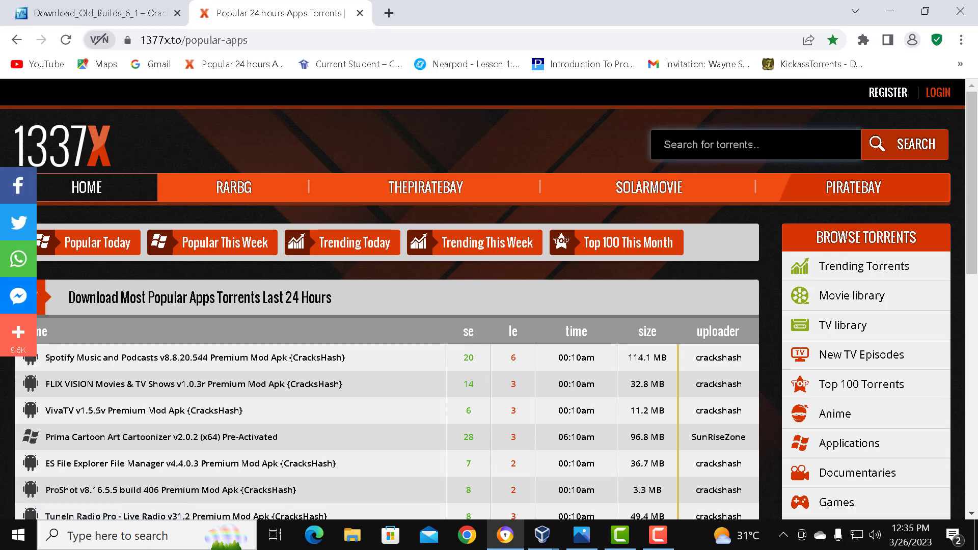
pyautogui.write('server 2019')
pyautogui.press('Return')
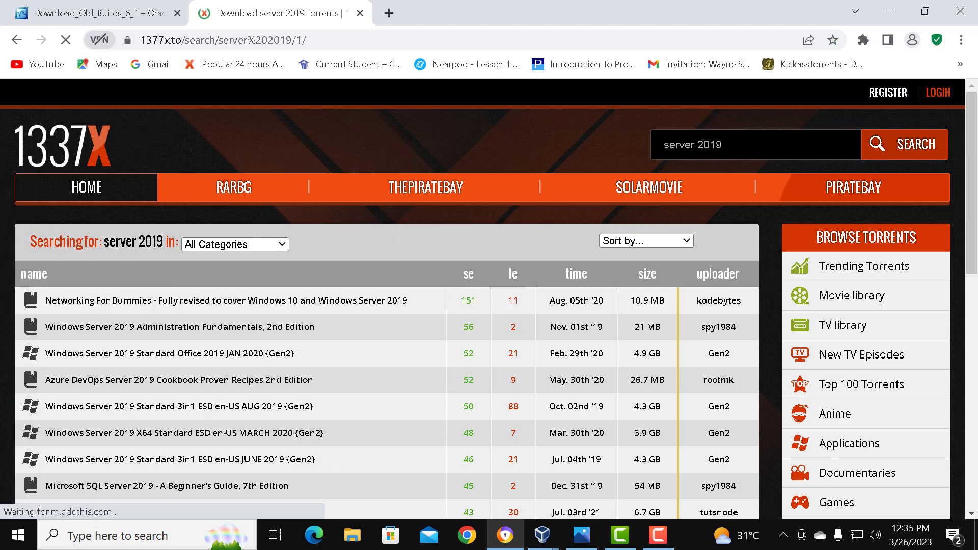
pyautogui.scroll(-1, 567, 127)
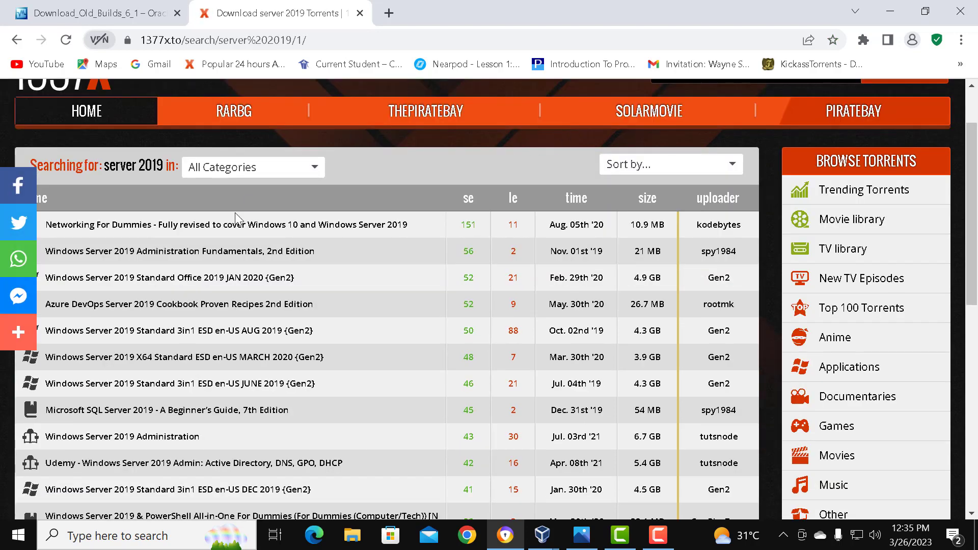
# Step: Look through the server 2019 results and open the Windows Server 2019 Standard Office 2019 JAN 2020 {Gen2} torrent page
pyautogui.scroll(-1, 250, 245)
pyautogui.scroll(-1, 382, 203)
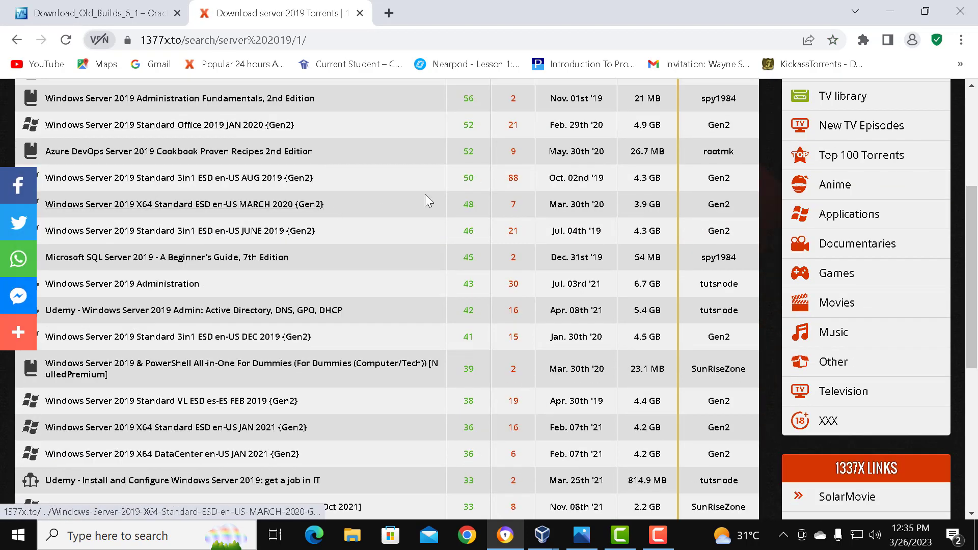
pyautogui.scroll(1, 516, 163)
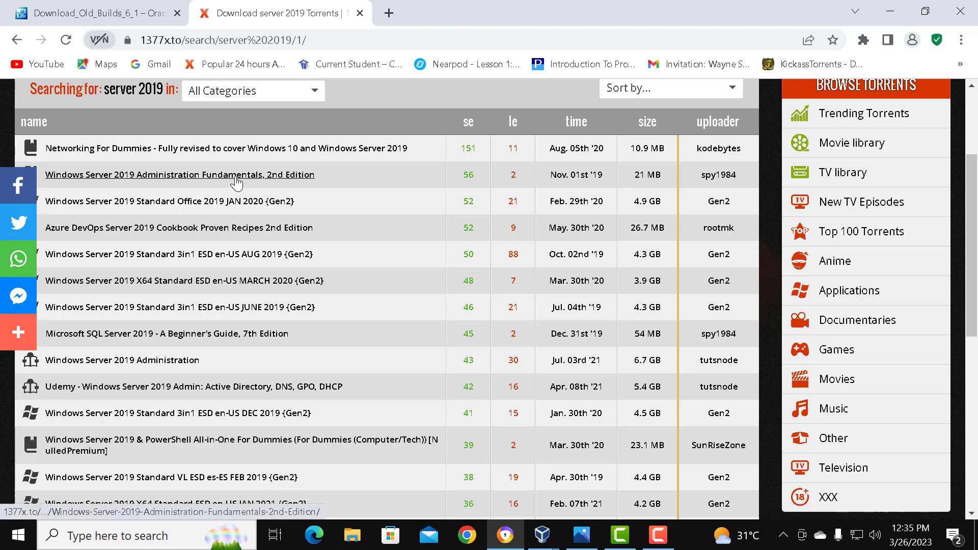
pyautogui.scroll(-2, 432, 193)
pyautogui.scroll(2, 432, 194)
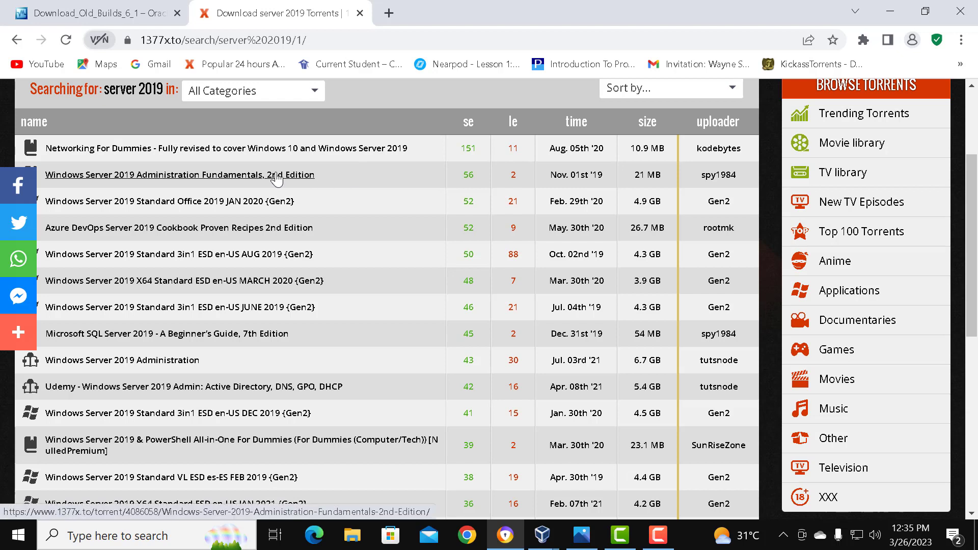
pyautogui.scroll(-1, 276, 179)
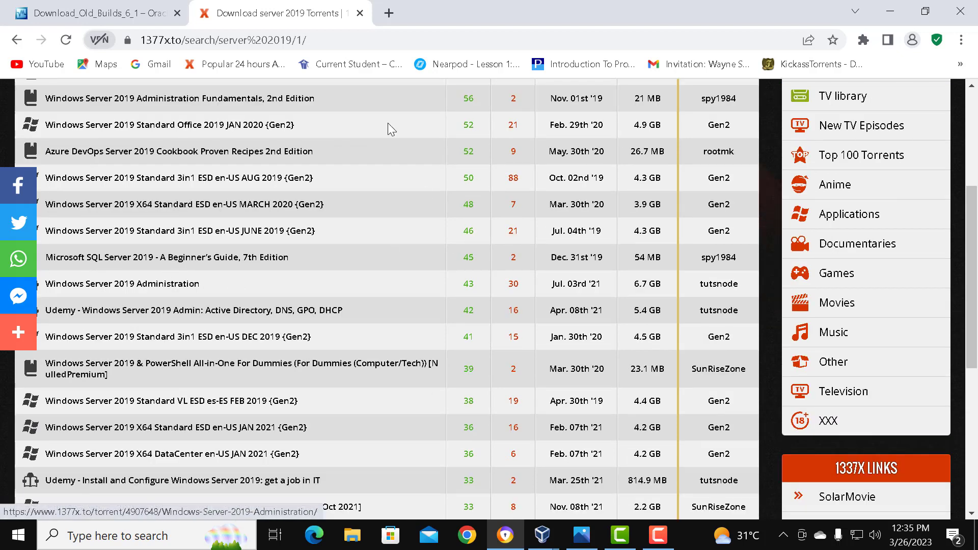
pyautogui.scroll(-1, 224, 212)
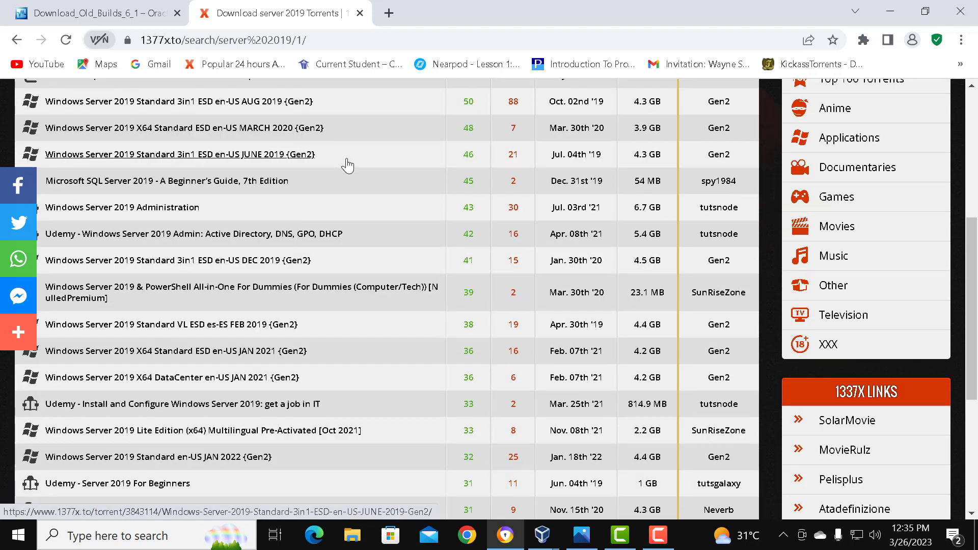
pyautogui.scroll(2, 147, 120)
pyautogui.scroll(-1, 147, 121)
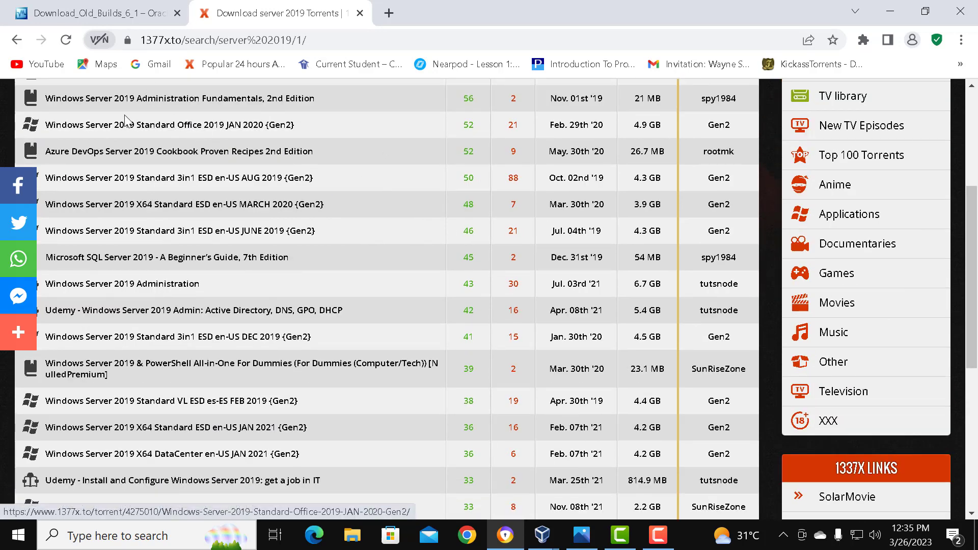
pyautogui.click(148, 130)
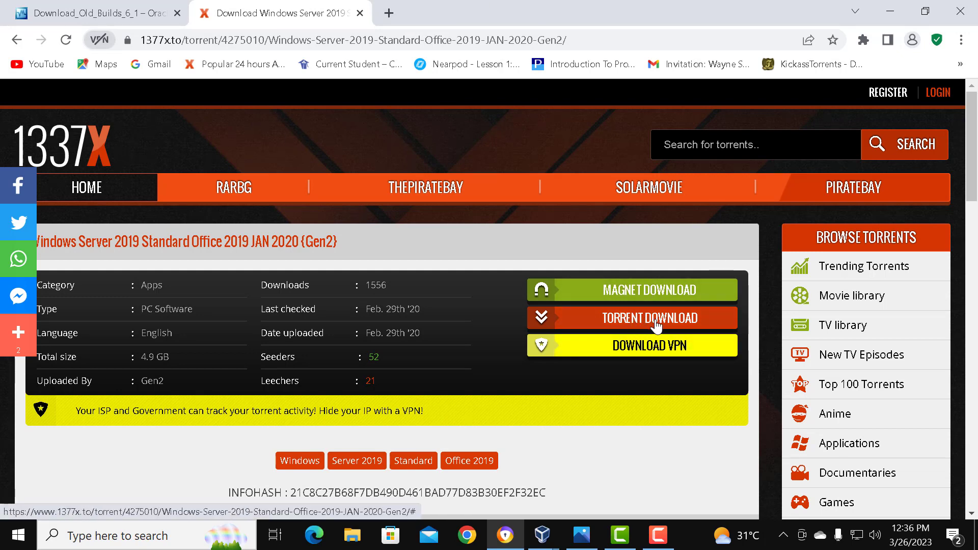
# Step: Search the web for "utorrent" in a separate tab, view the µTorrent site, and close that tab
pyautogui.click(389, 13)
pyautogui.write('u')
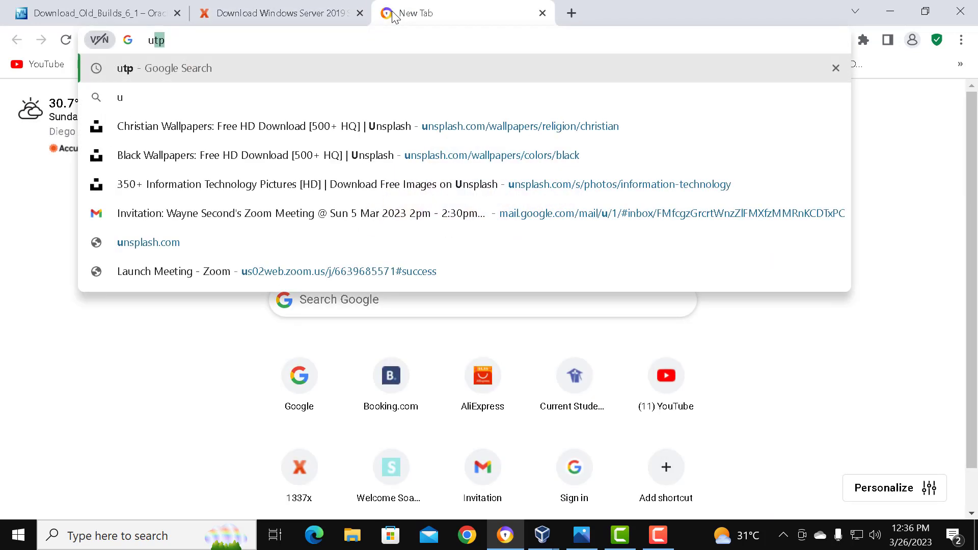
pyautogui.write('torrent')
pyautogui.press('Return')
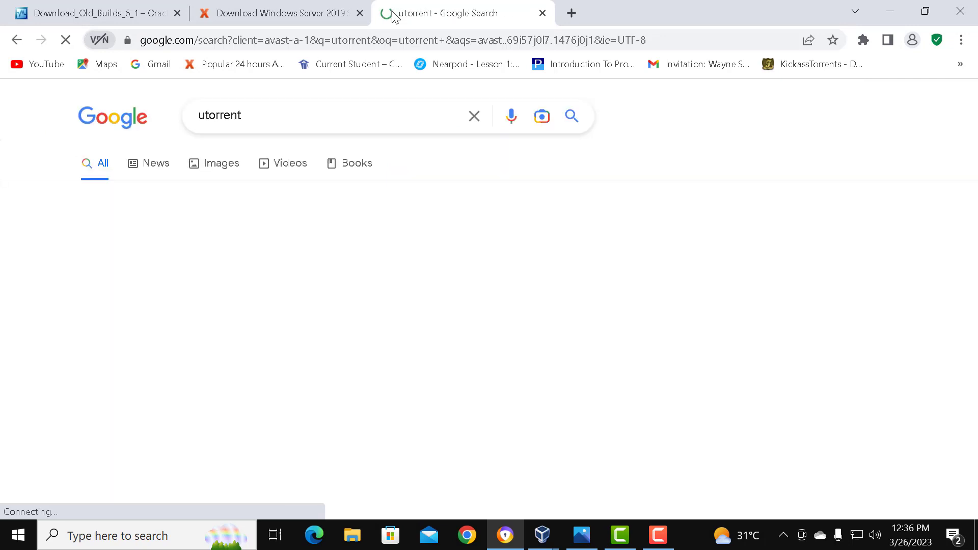
pyautogui.click(296, 263)
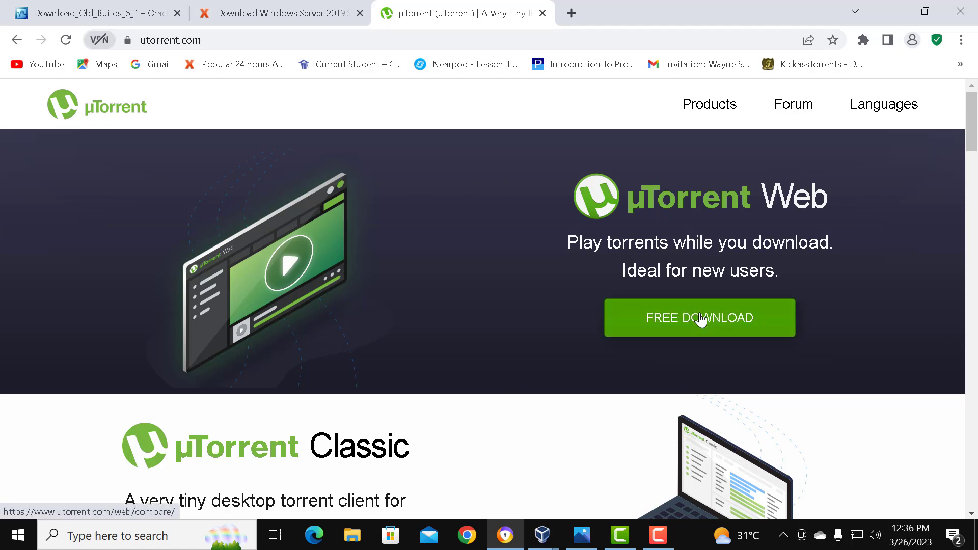
pyautogui.click(543, 14)
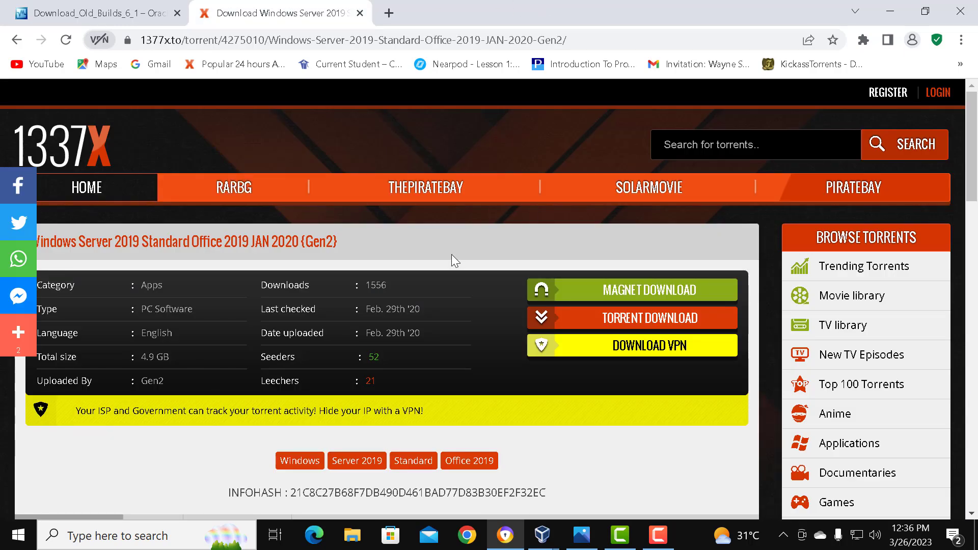
# Step: Open the Windows Server 2019 magnet link in BitTorrent Web, check the listed files, and cancel adding the torrent
pyautogui.scroll(-1, 451, 260)
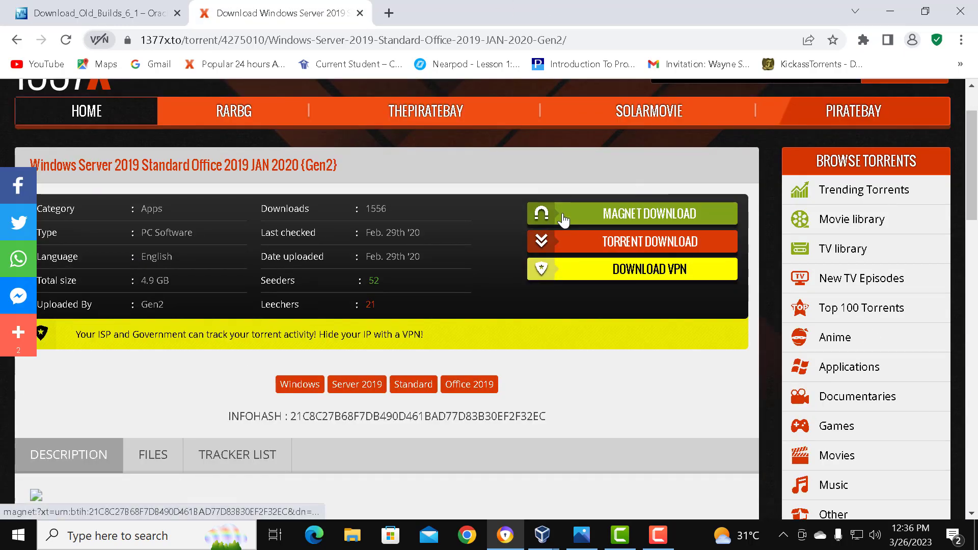
pyautogui.click(605, 216)
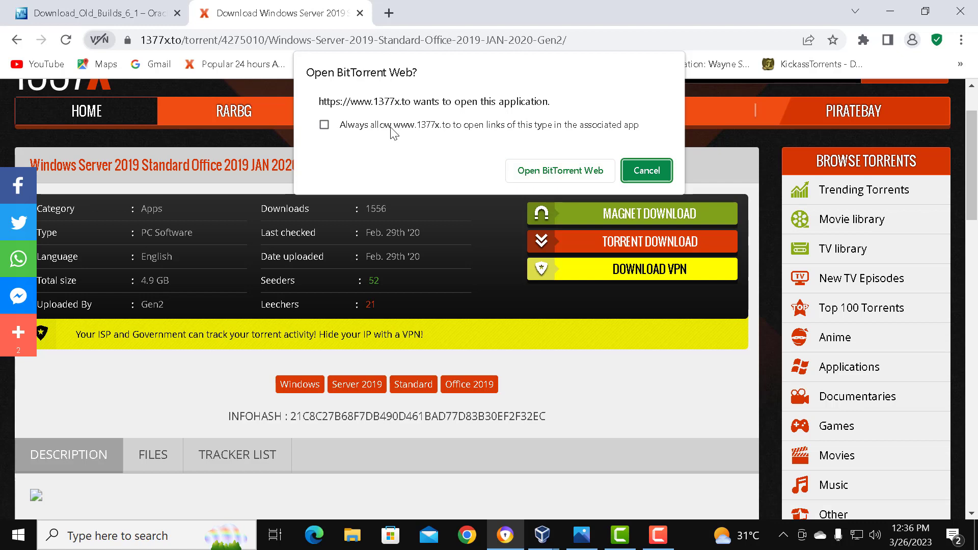
pyautogui.click(561, 169)
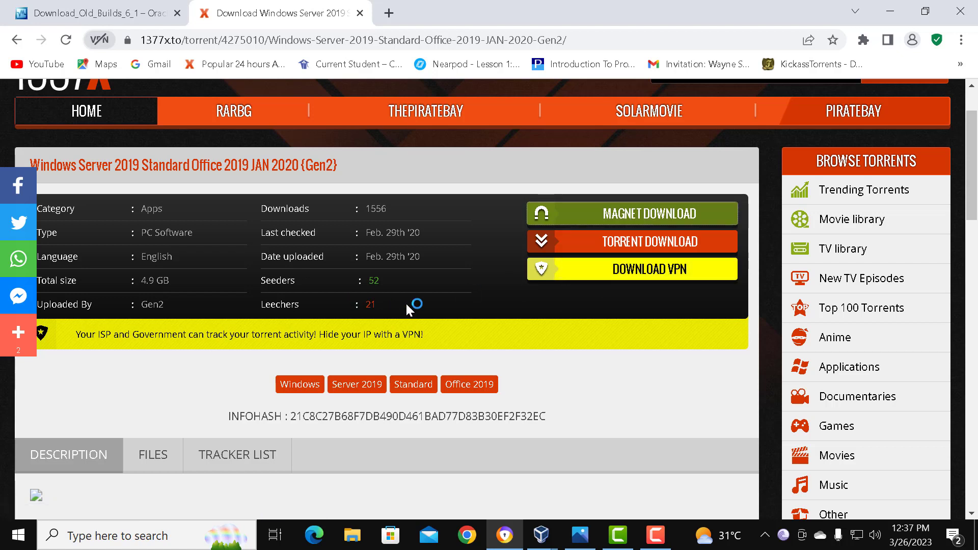
pyautogui.click(600, 216)
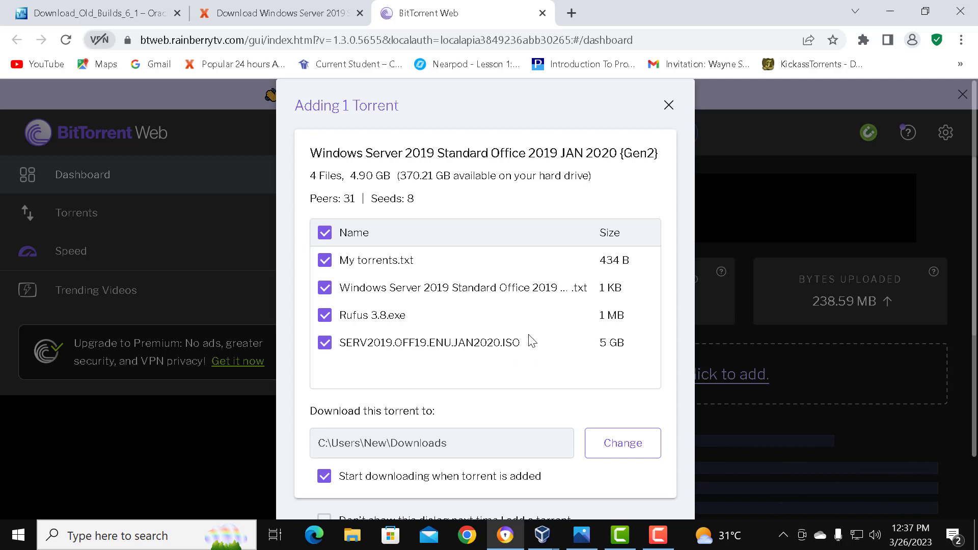
pyautogui.scroll(-2, 563, 331)
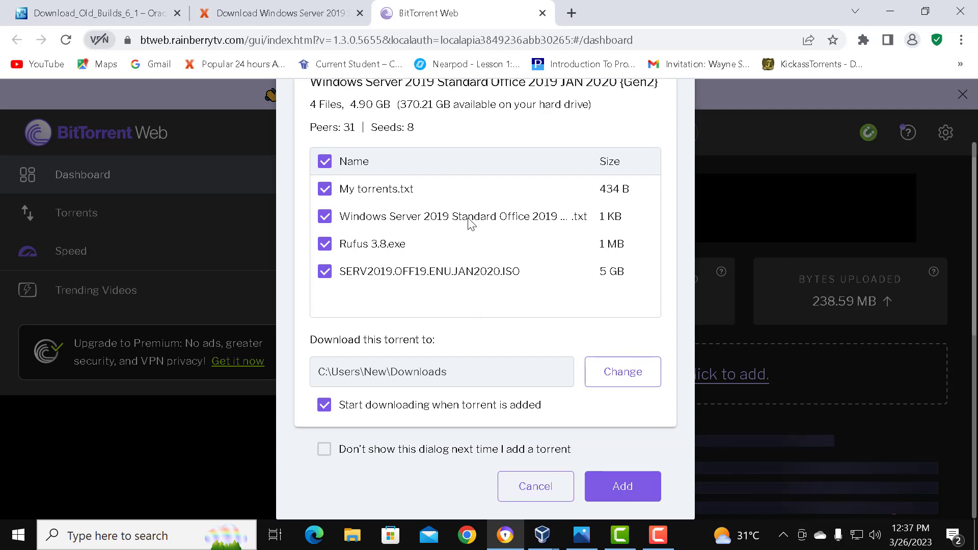
pyautogui.click(528, 486)
# Step: Return to 1337x, search for "windows 10", and open the Windows 10 Pro en-US v1909 x64 BiT Activated-KBO torrent page
pyautogui.click(257, 8)
pyautogui.scroll(1, 768, 224)
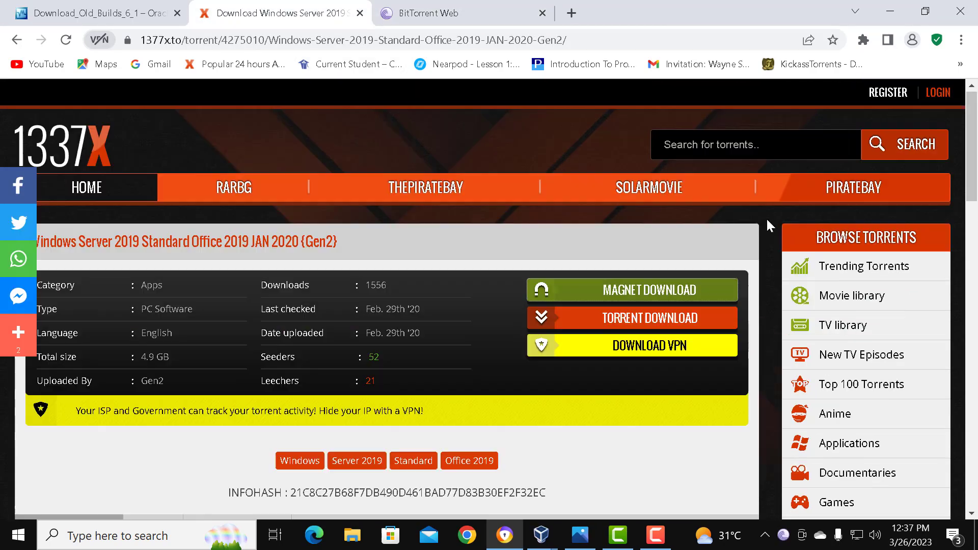
pyautogui.click(756, 145)
pyautogui.write('wi')
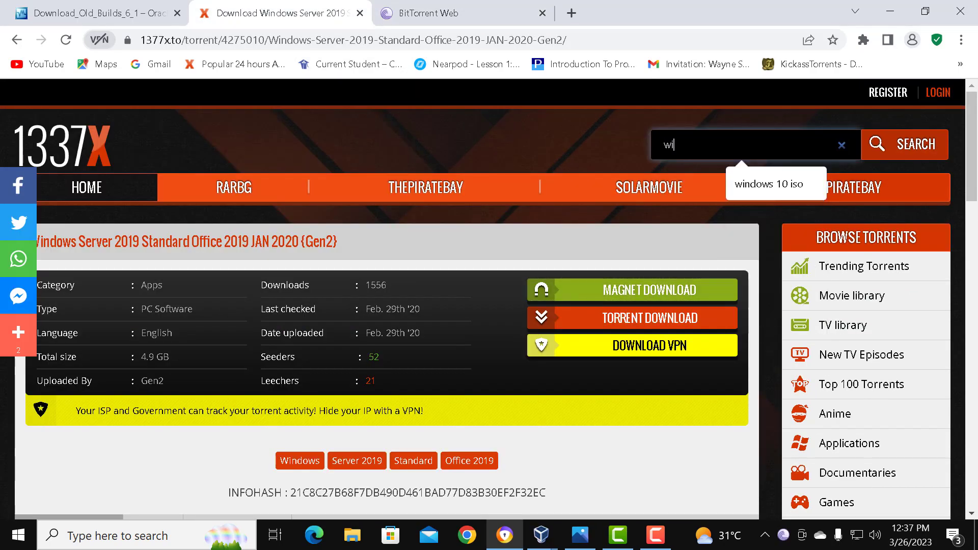
pyautogui.write('n dowdows')
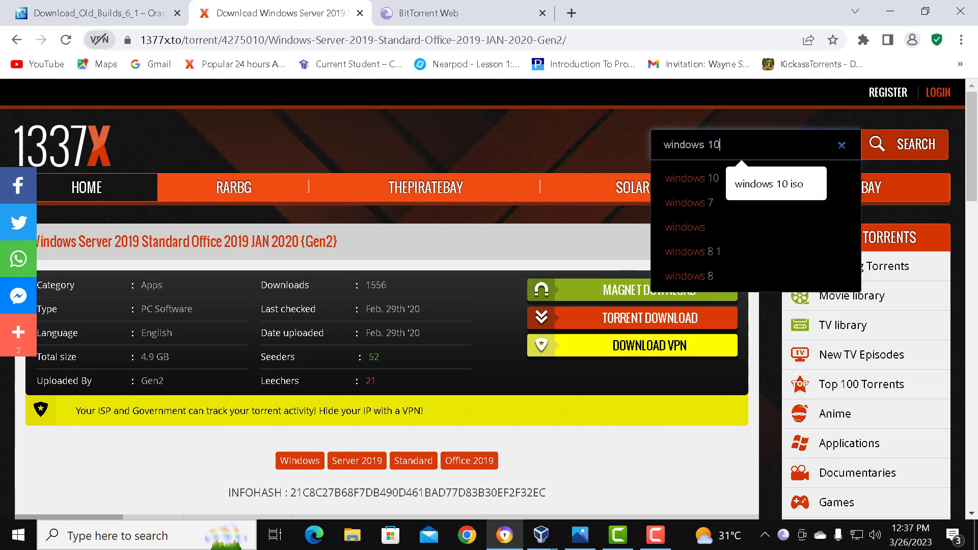
pyautogui.write(' 10')
pyautogui.press('Return')
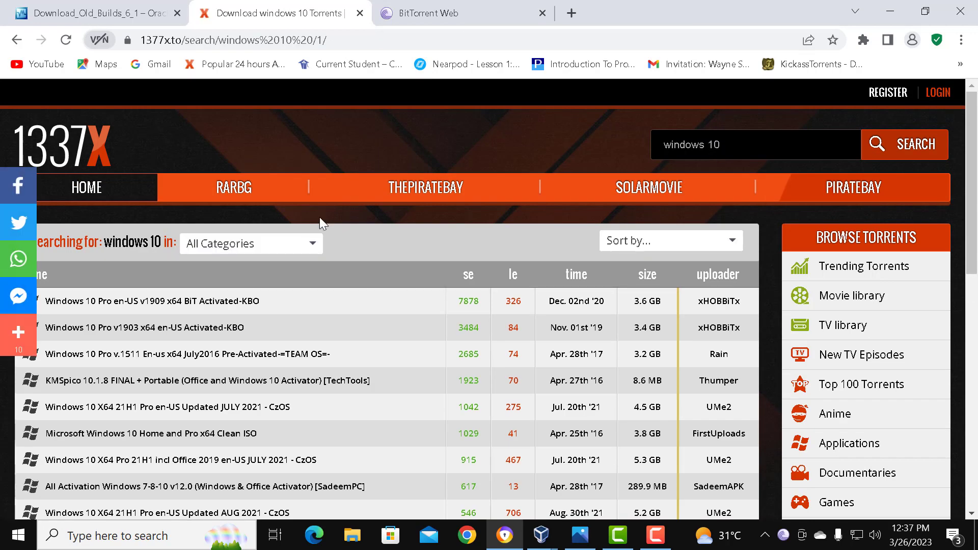
pyautogui.scroll(-1, 301, 238)
pyautogui.scroll(-1, 350, 147)
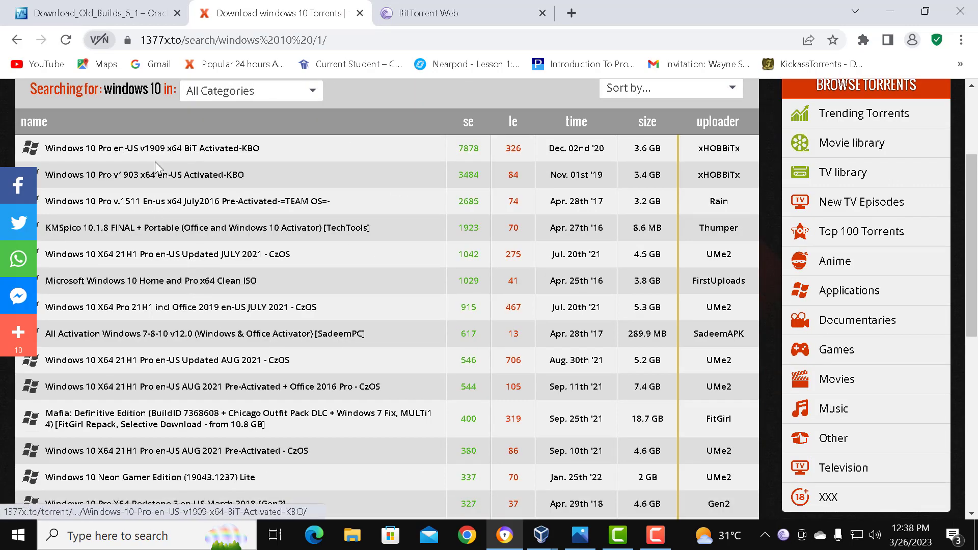
pyautogui.click(211, 151)
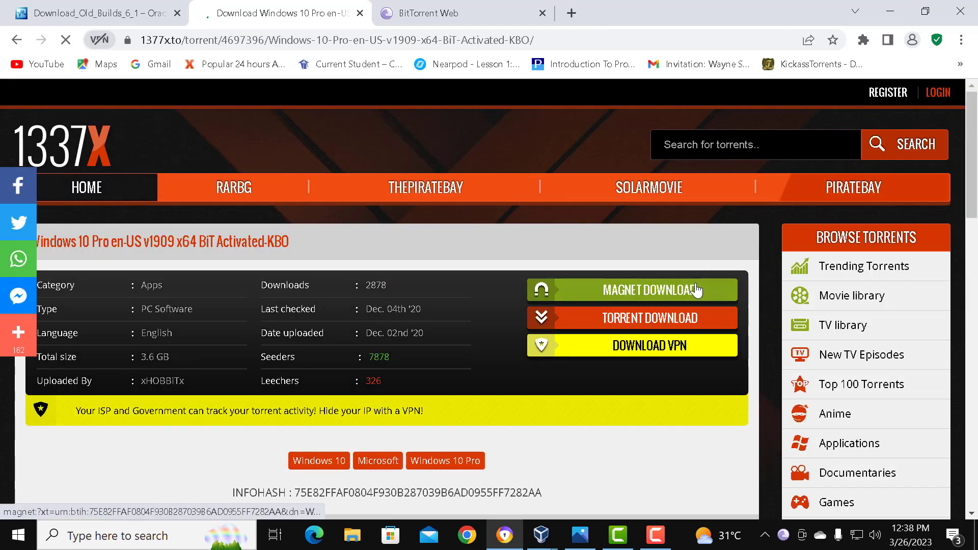
# Step: Open the Windows 10 Pro magnet link in BitTorrent Web, check the listed files, and dismiss the add-torrent dialog
pyautogui.click(617, 292)
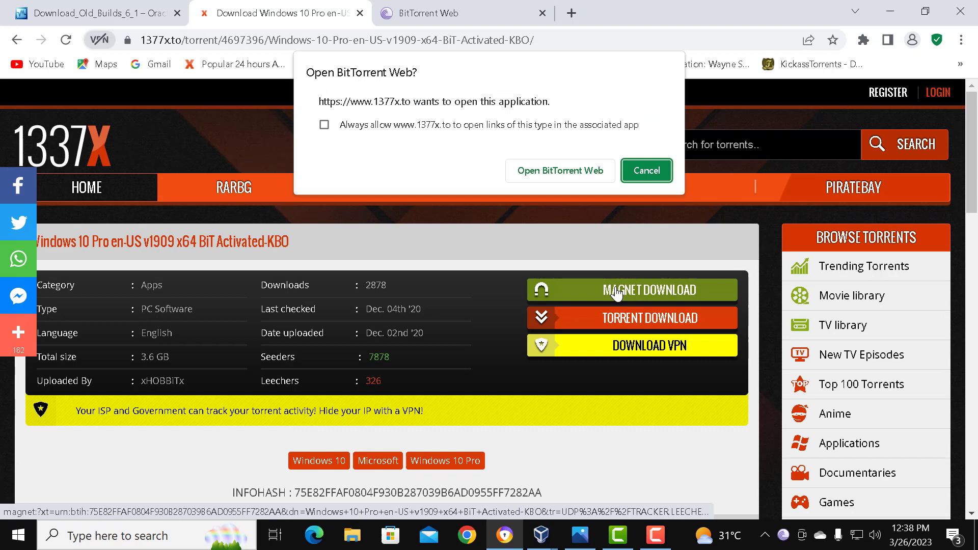
pyautogui.click(539, 170)
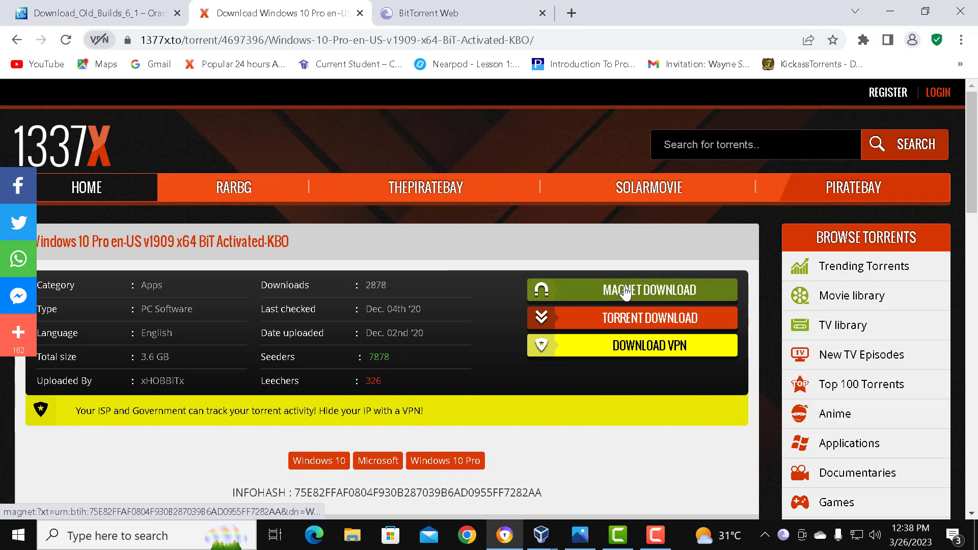
pyautogui.click(653, 291)
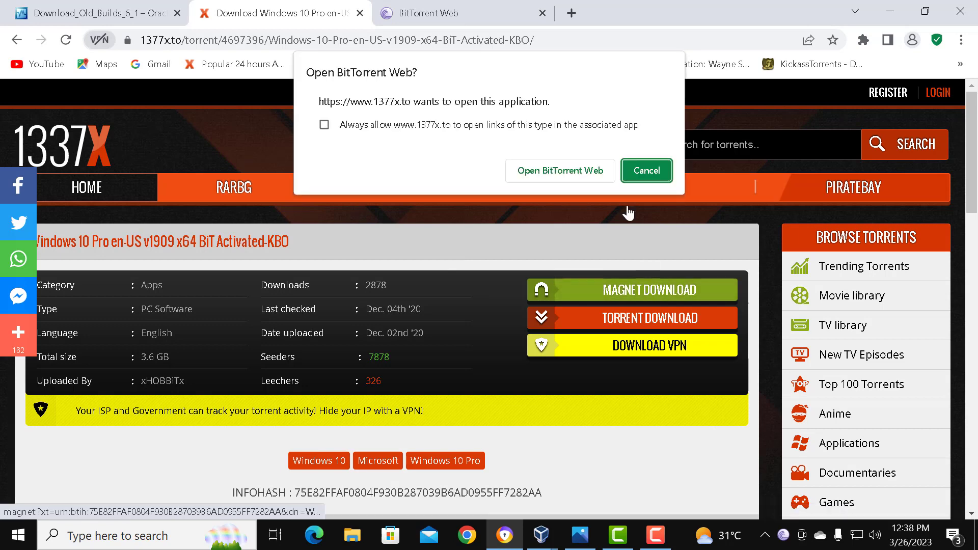
pyautogui.click(564, 168)
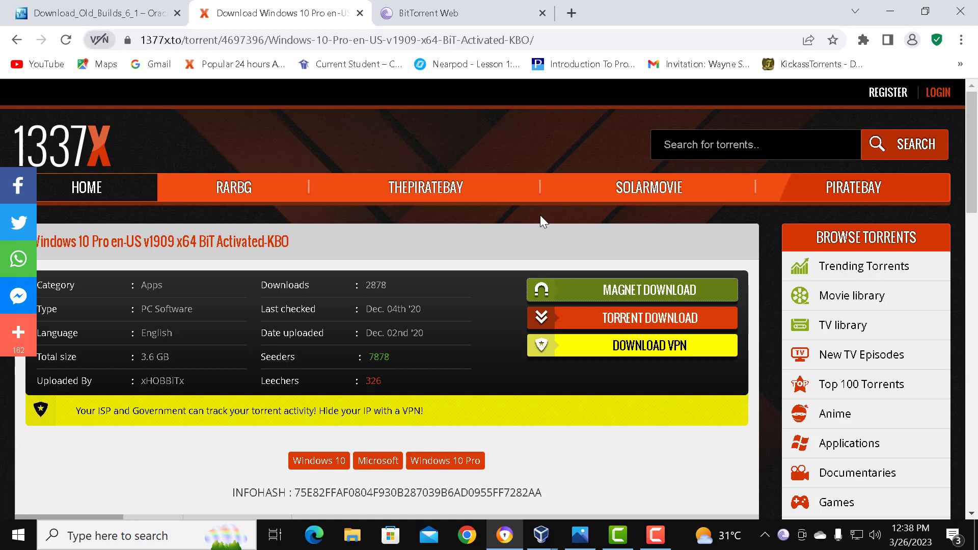
pyautogui.click(478, 3)
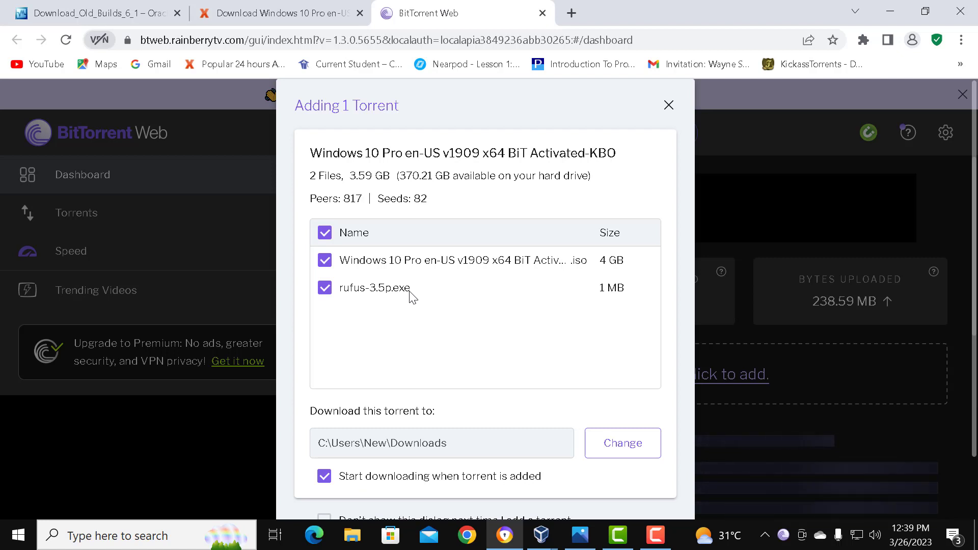
pyautogui.scroll(-2, 515, 306)
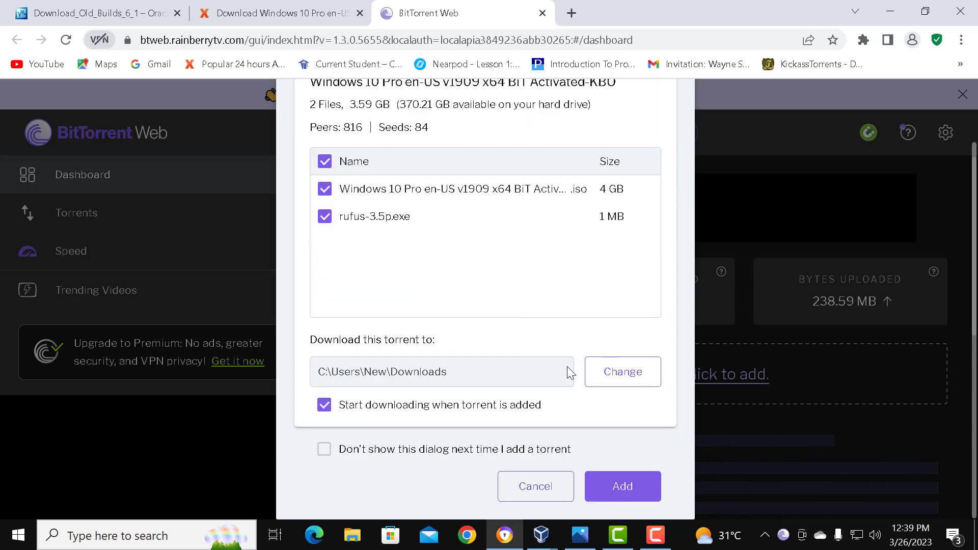
pyautogui.scroll(2, 578, 371)
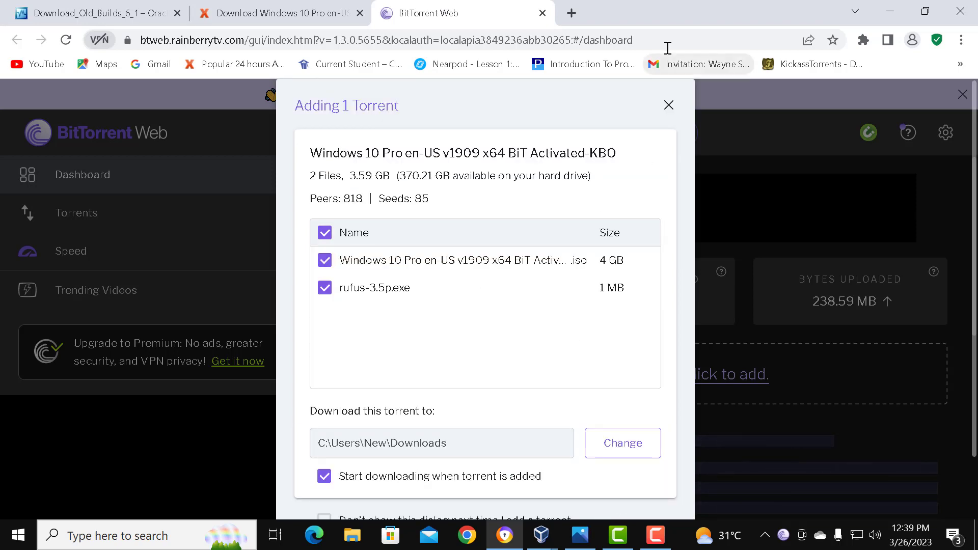
pyautogui.click(668, 107)
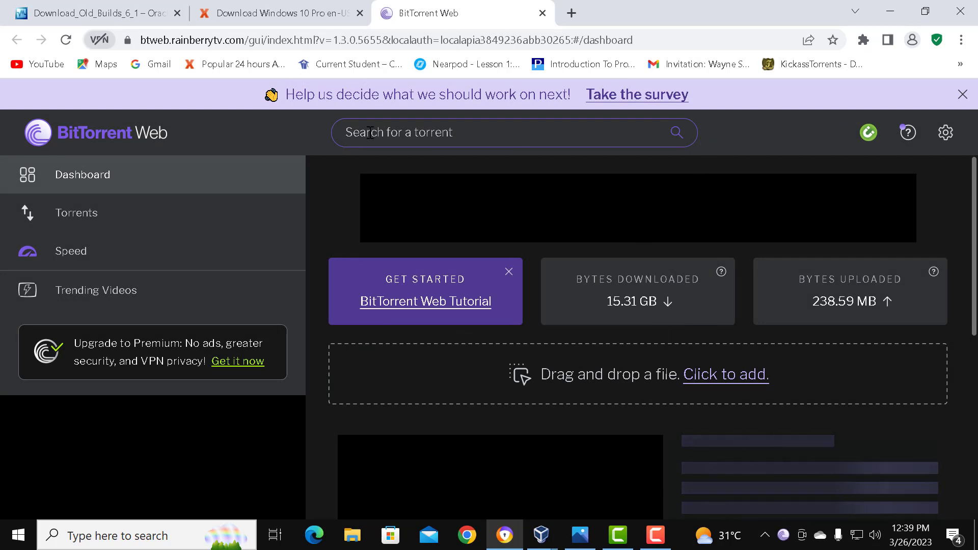
# Step: Close the BitTorrent Web and 1337x tabs, minimize the browser, and switch to Oracle VM VirtualBox Manager
pyautogui.click(543, 13)
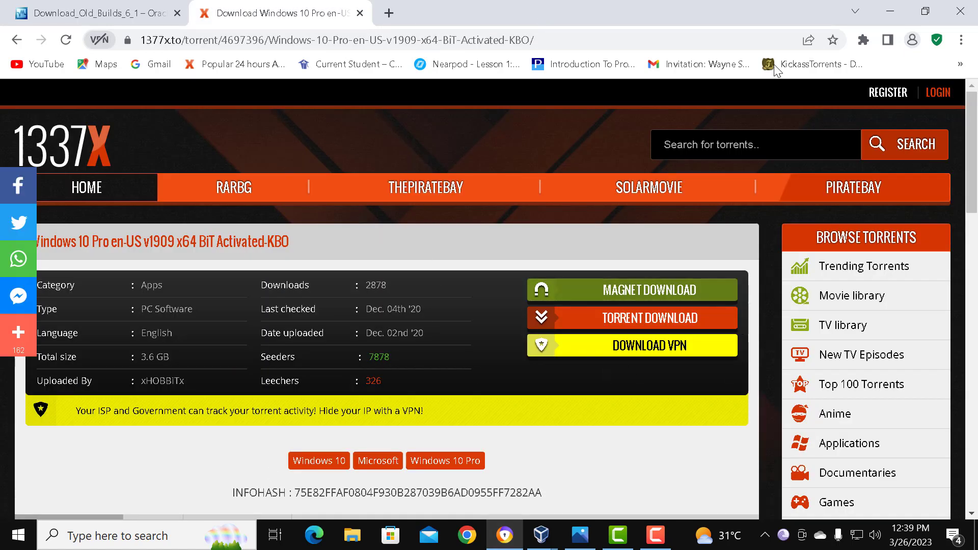
pyautogui.click(360, 13)
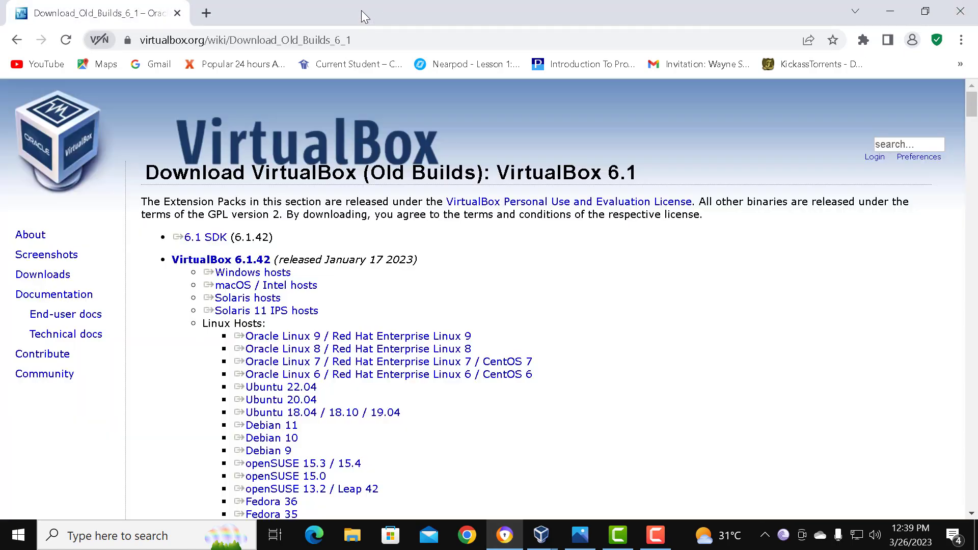
pyautogui.click(897, 10)
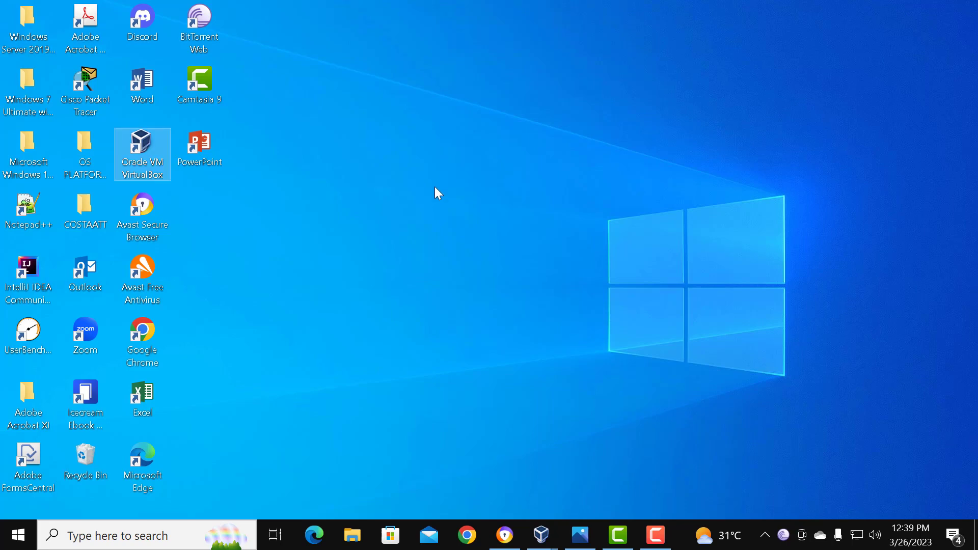
pyautogui.click(144, 145)
pyautogui.click(540, 535)
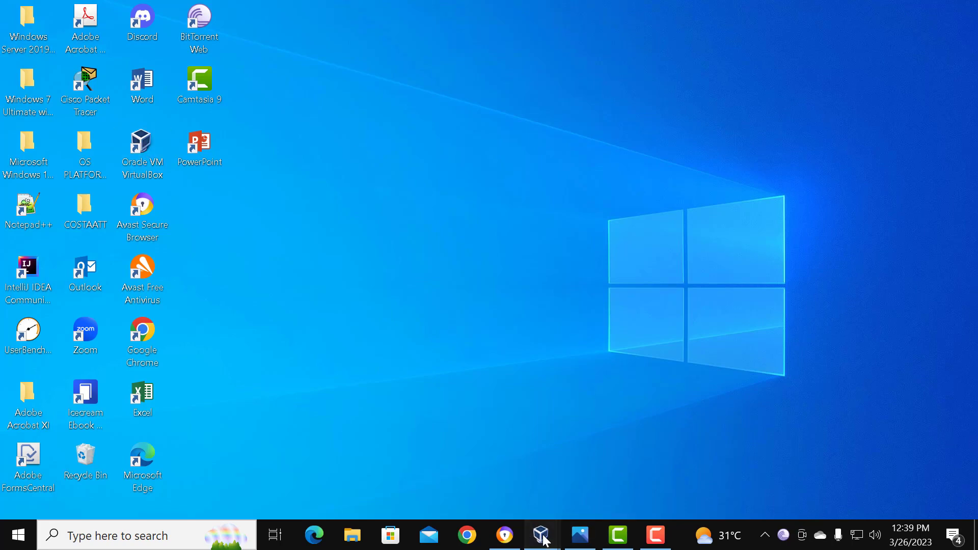
pyautogui.click(584, 482)
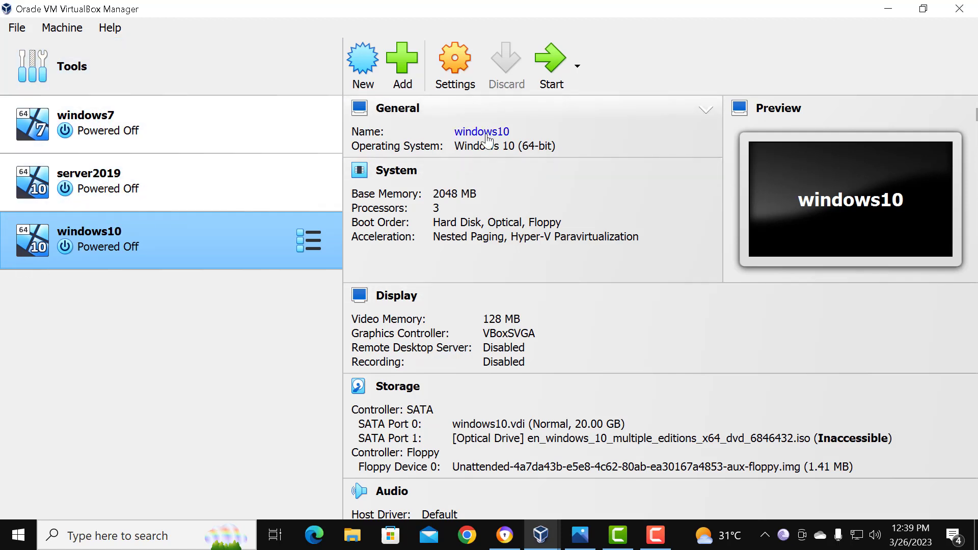
# Step: Start creating a new virtual machine and name it windows10
pyautogui.click(365, 68)
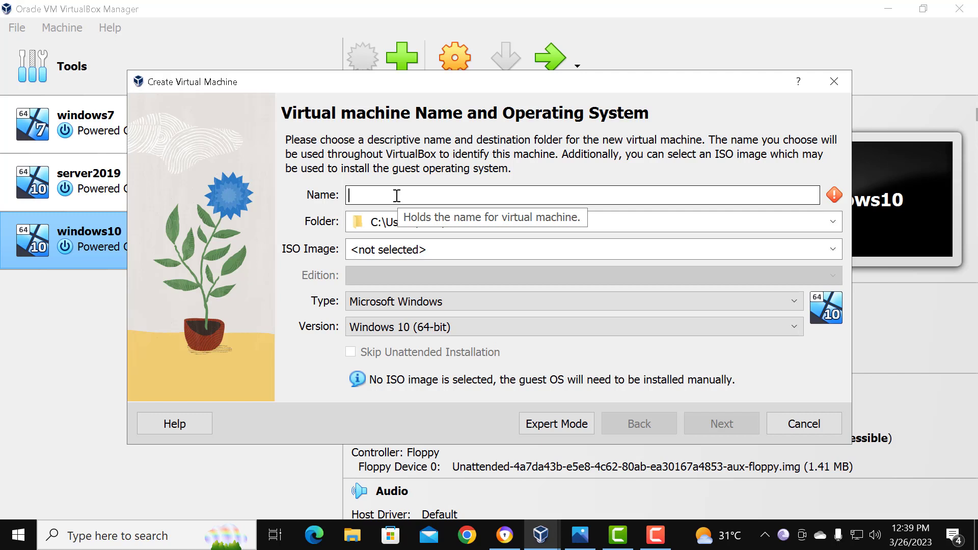
pyautogui.write('W')
pyautogui.press('BackSpace')
pyautogui.write('WIN')
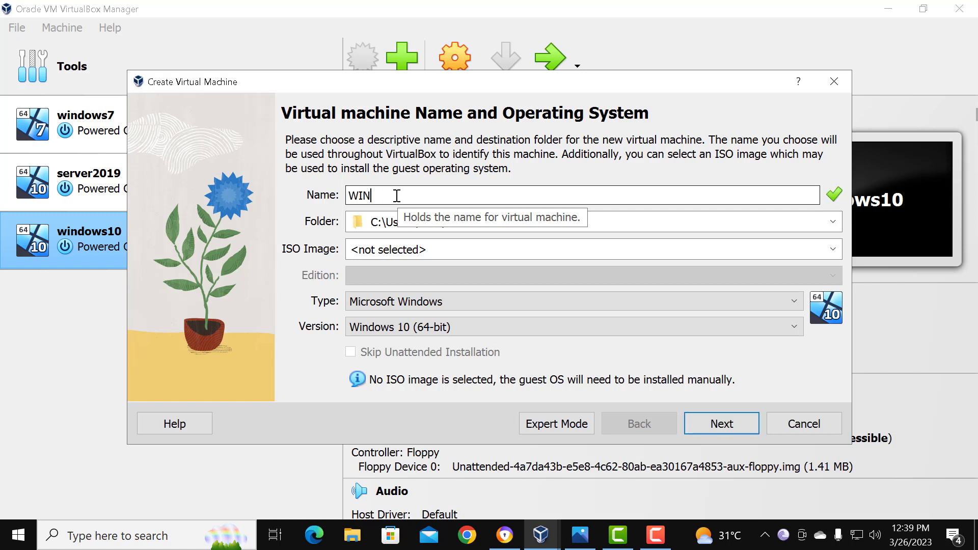
pyautogui.press('BackSpace')
pyautogui.press('BackSpace')
pyautogui.press('BackSpace')
pyautogui.write('windo')
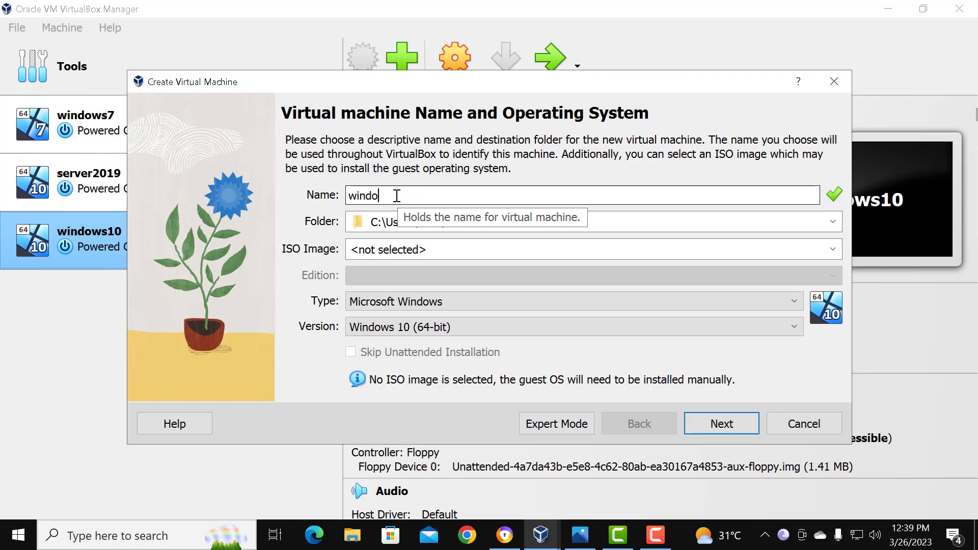
pyautogui.write('ws10')
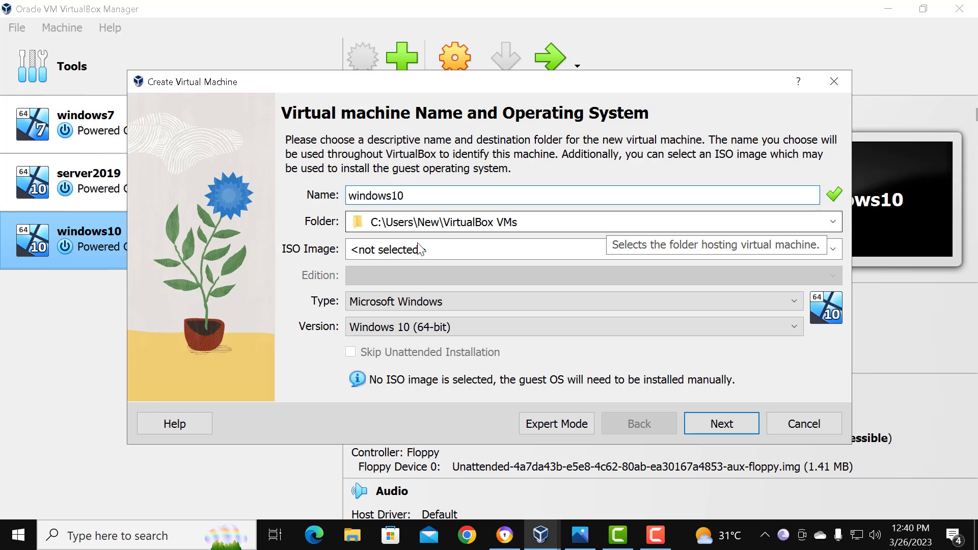
# Step: Choose en_windows_10_multiple_editions_x64_dvd_6846432.iso from the Microsoft Windows 10 Home and Pro x64 folder on the Desktop as the ISO image
pyautogui.click(833, 249)
pyautogui.click(408, 280)
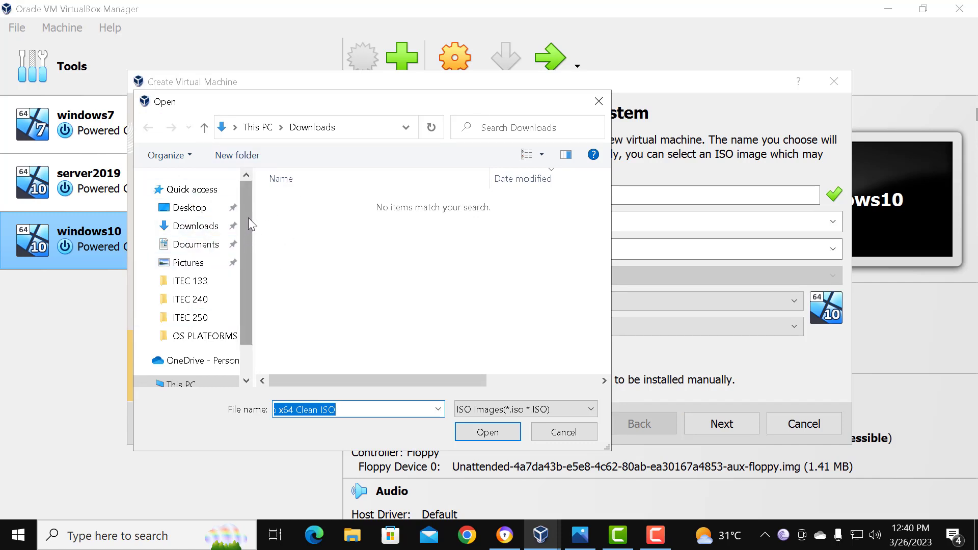
pyautogui.click(210, 227)
pyautogui.click(202, 245)
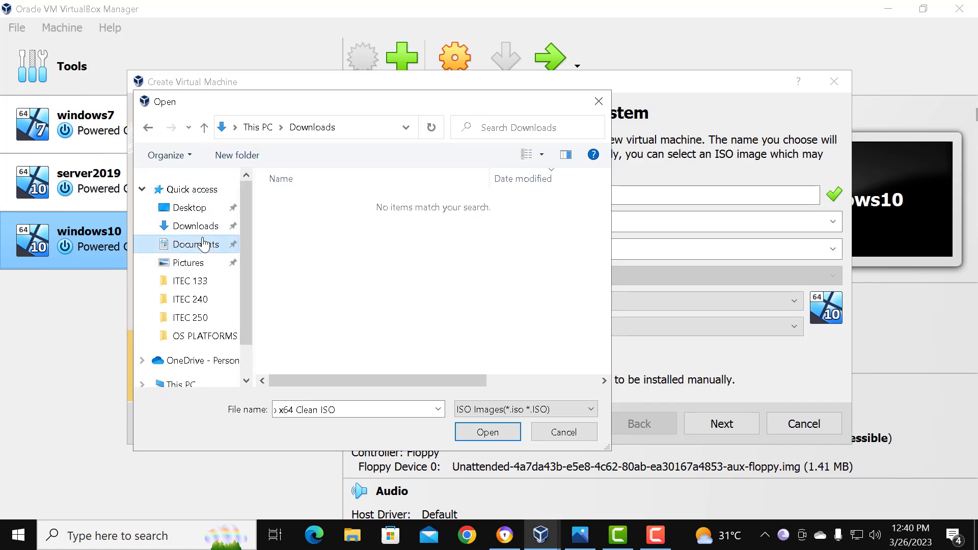
pyautogui.click(195, 209)
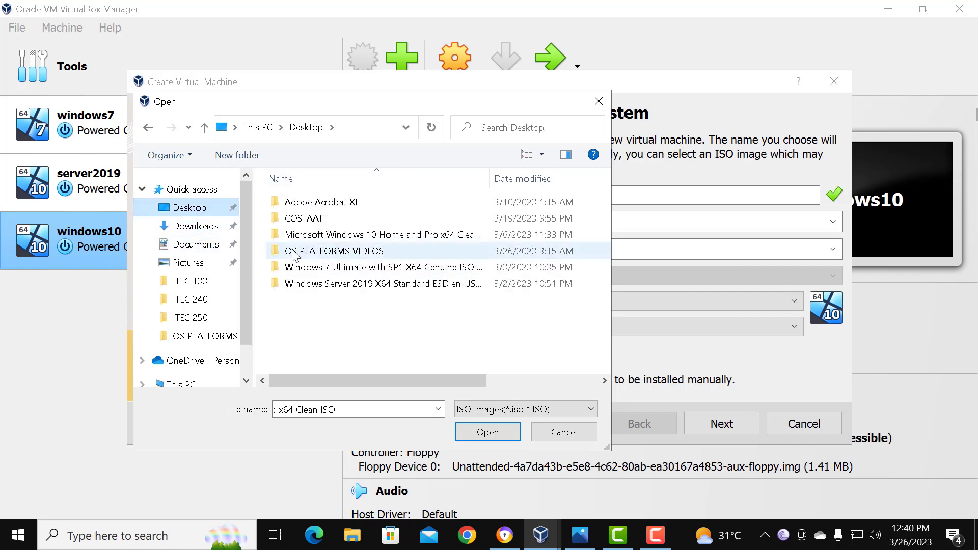
pyautogui.doubleClick(385, 235)
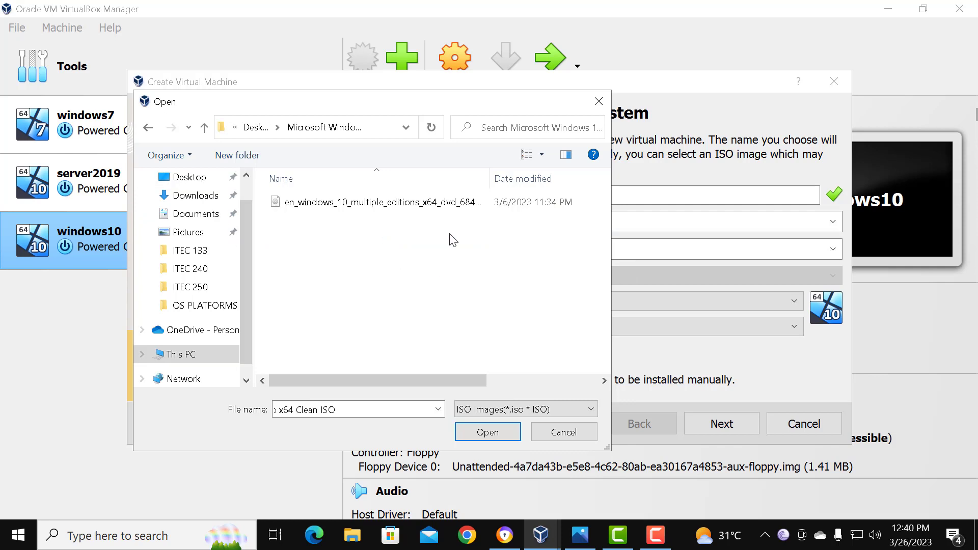
pyautogui.click(393, 203)
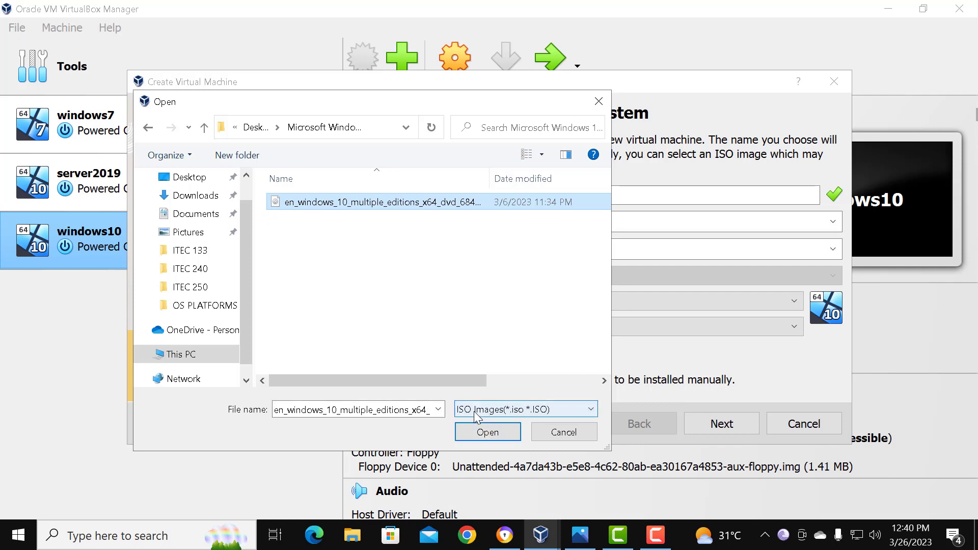
pyautogui.click(474, 435)
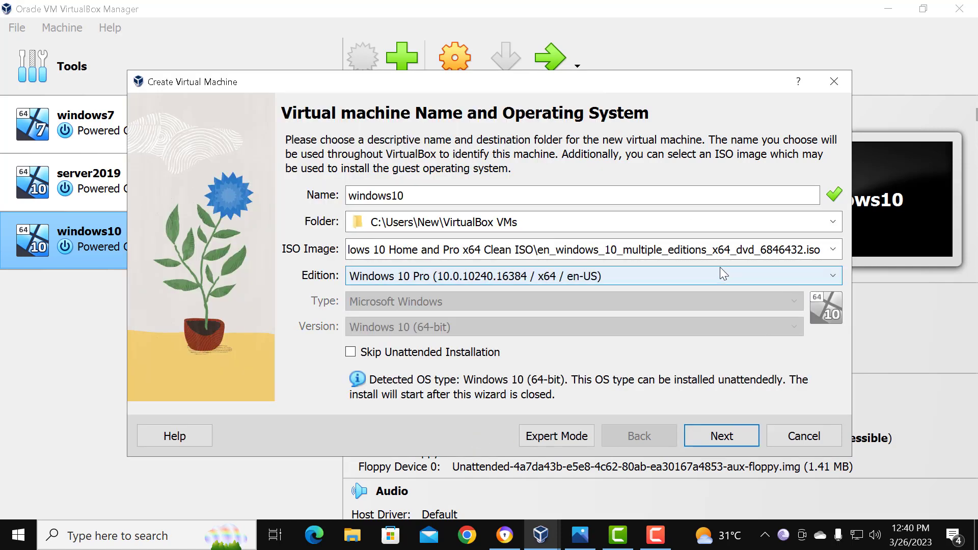
# Step: Extend the virtual machine's name to windows10duplicate and continue to the unattended guest OS install setup
pyautogui.click(426, 197)
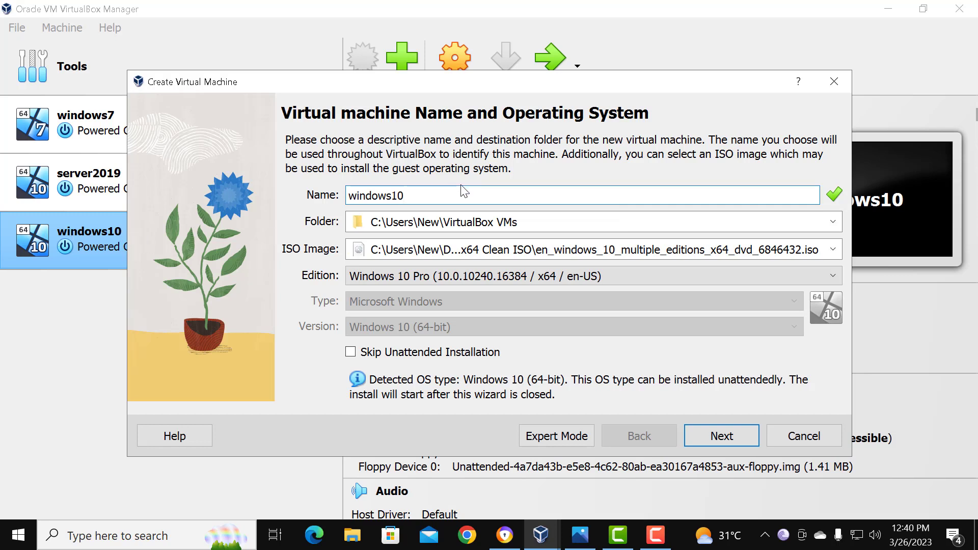
pyautogui.write('duplicate')
pyautogui.click(711, 439)
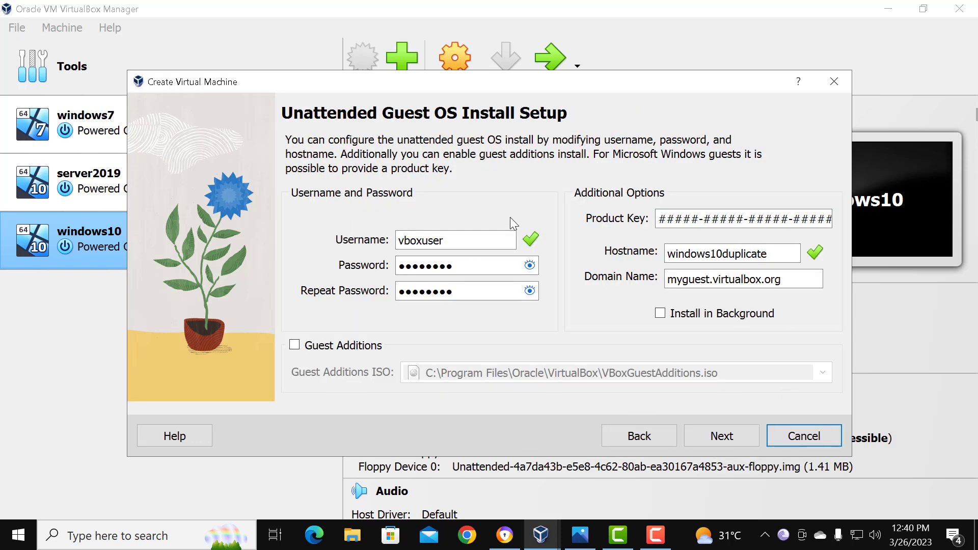
# Step: Reveal and hide the default account password, keep the unattended install settings, and continue to the hardware settings
pyautogui.click(482, 235)
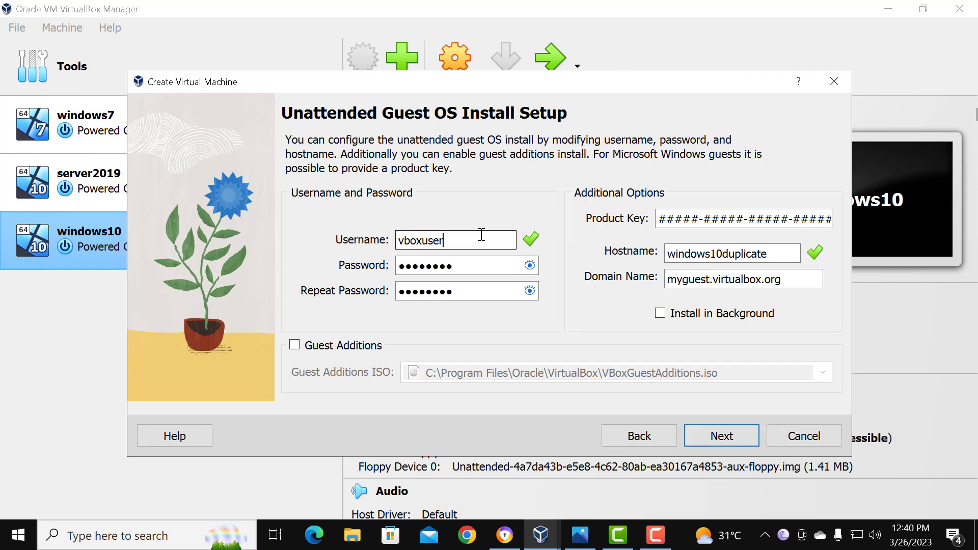
pyautogui.click(530, 265)
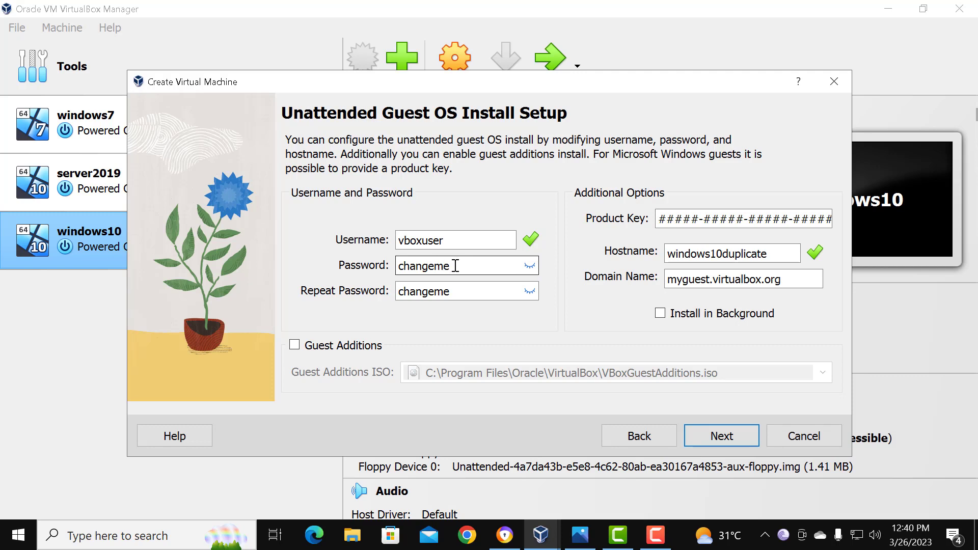
pyautogui.click(529, 264)
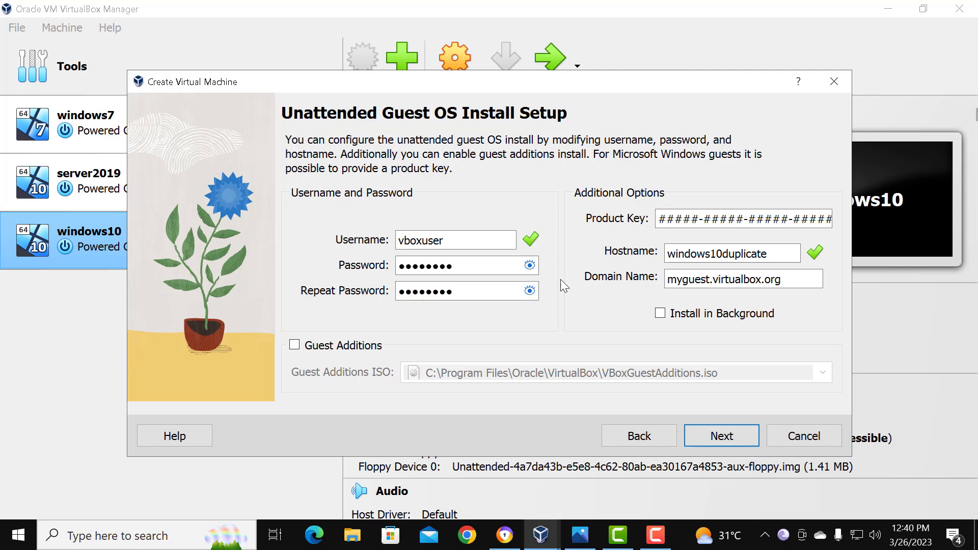
pyautogui.click(719, 438)
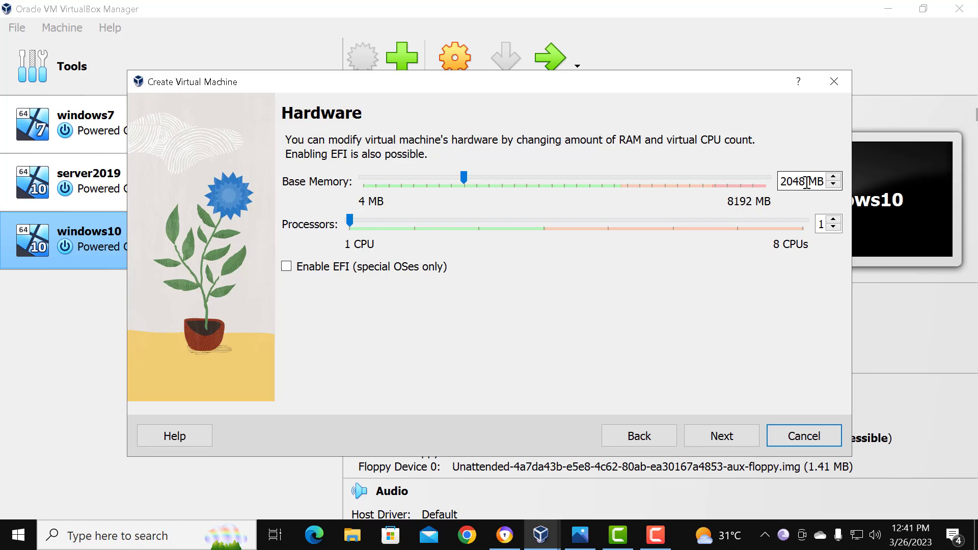
# Step: Set the virtual machine's processors to 2 CPUs and continue to the virtual hard disk settings
pyautogui.click(414, 222)
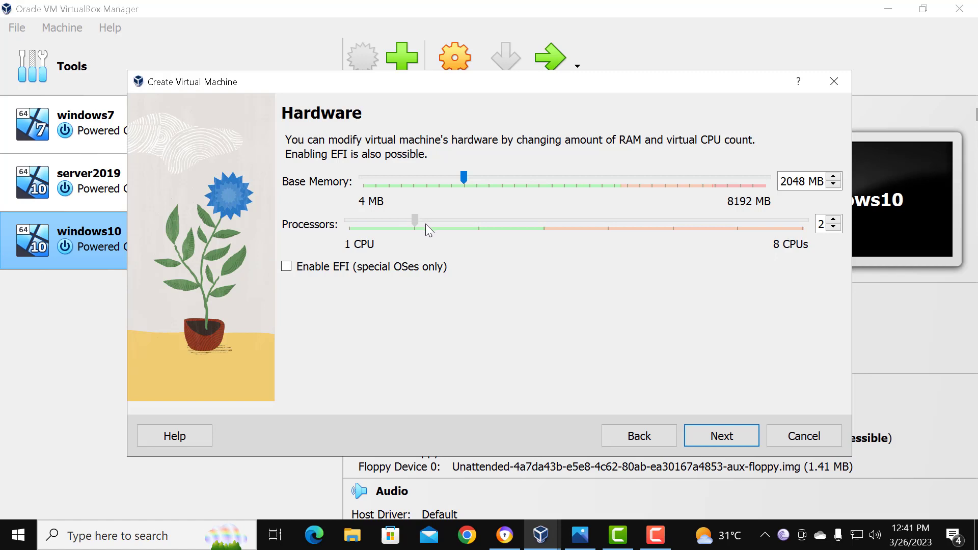
pyautogui.moveTo(425, 225)
pyautogui.mouseDown()
pyautogui.moveTo(517, 225)
pyautogui.moveTo(418, 220)
pyautogui.mouseUp()
pyautogui.moveTo(419, 224); pyautogui.dragTo(419, 224)
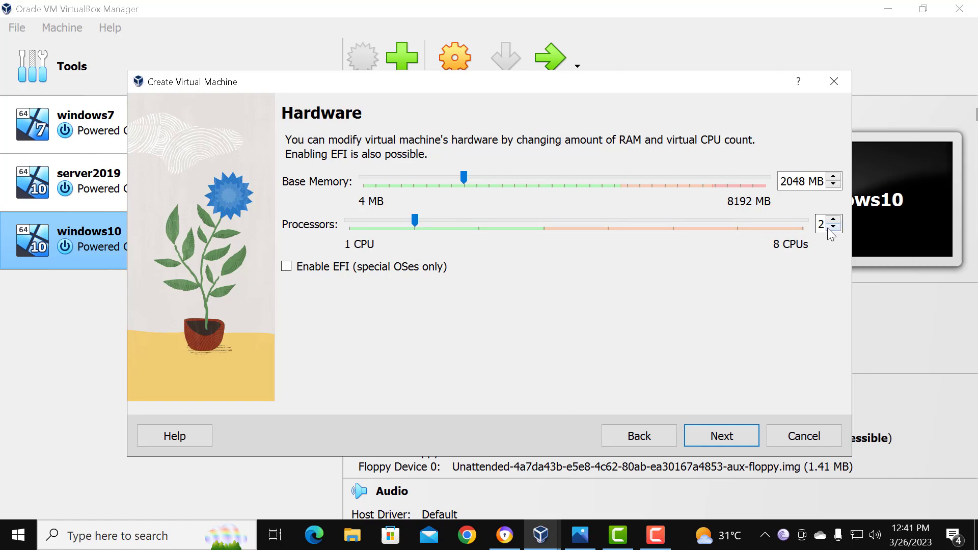
pyautogui.click(717, 441)
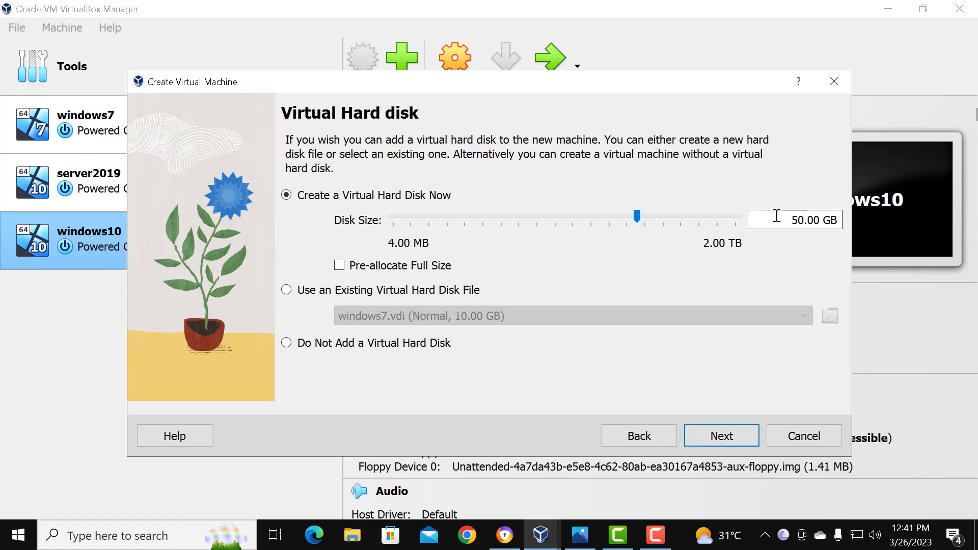
# Step: Set the new virtual hard disk's size to 20 GB and continue to the configuration summary
pyautogui.click(799, 222)
pyautogui.press('BackSpace')
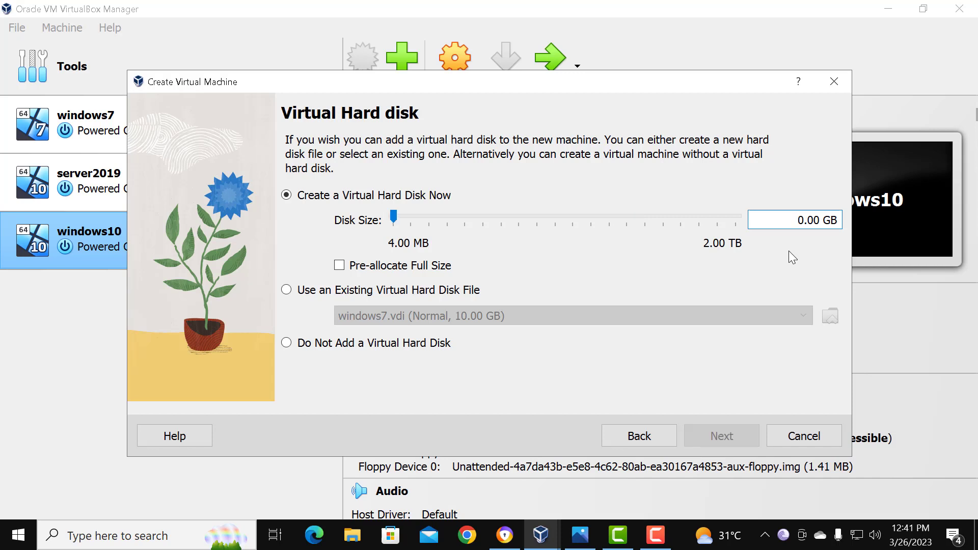
pyautogui.write('2')
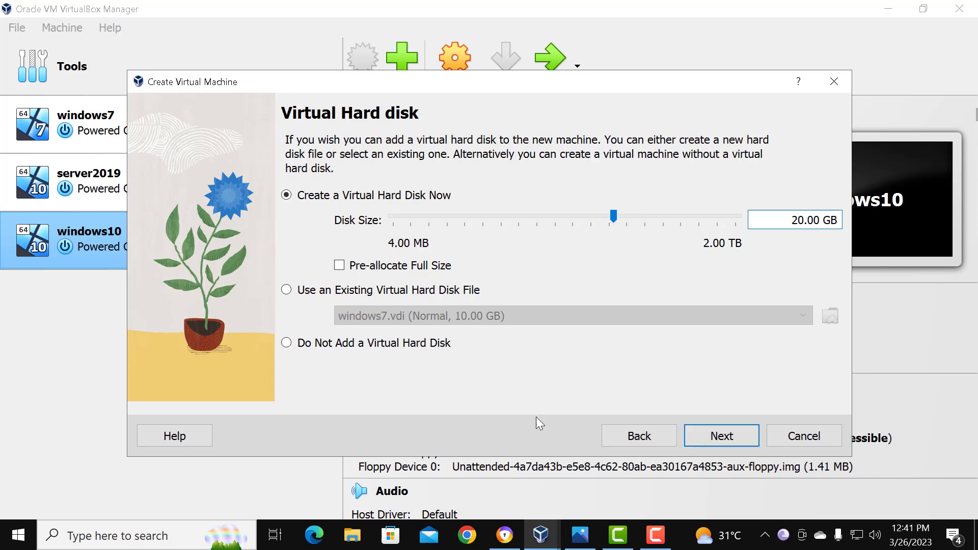
pyautogui.click(721, 438)
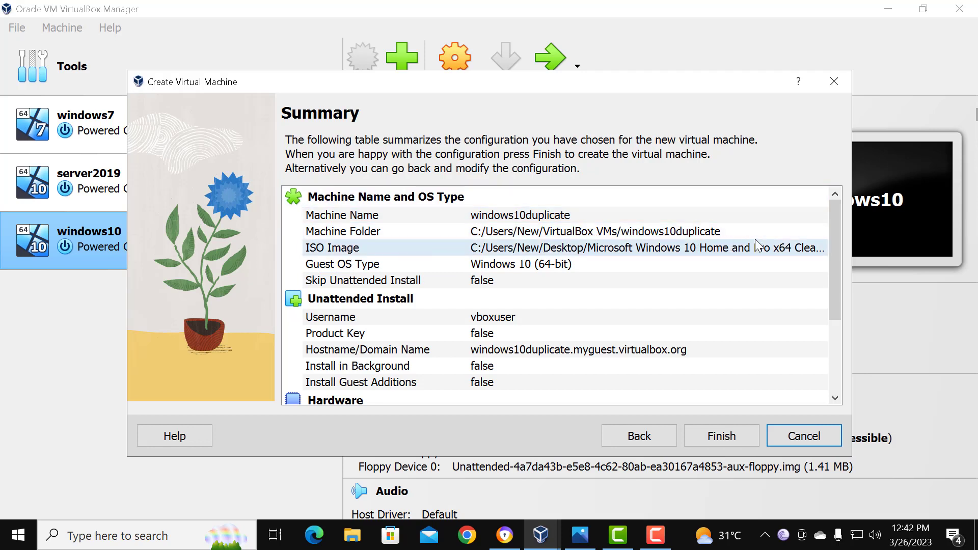
# Step: Review the full configuration summary and finish creating the windows10duplicate virtual machine
pyautogui.scroll(-3, 541, 305)
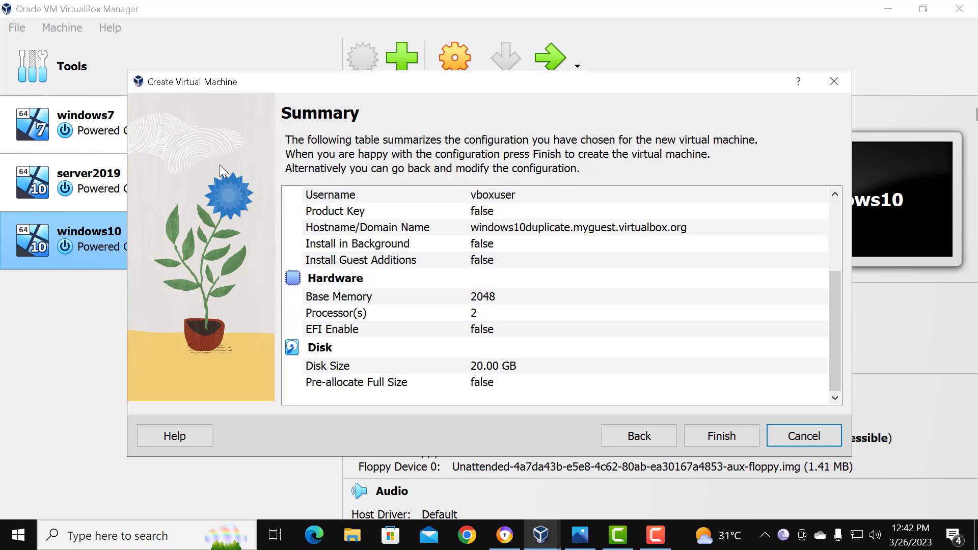
pyautogui.scroll(3, 477, 355)
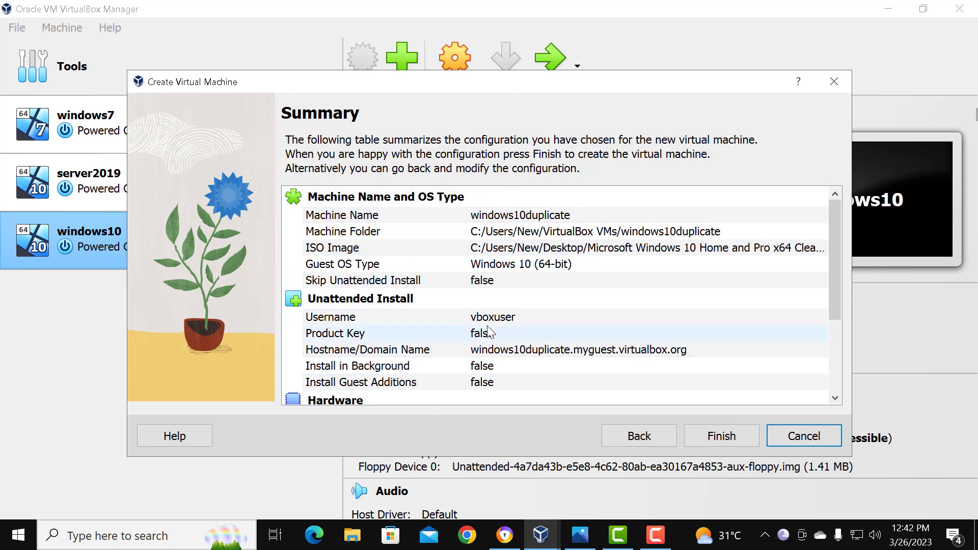
pyautogui.scroll(-2, 489, 331)
pyautogui.scroll(-1, 489, 327)
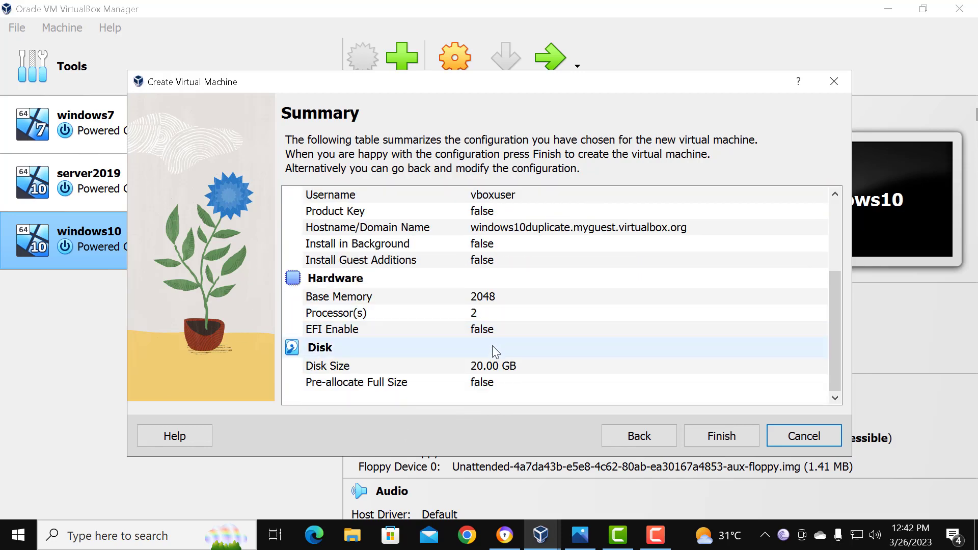
pyautogui.click(709, 438)
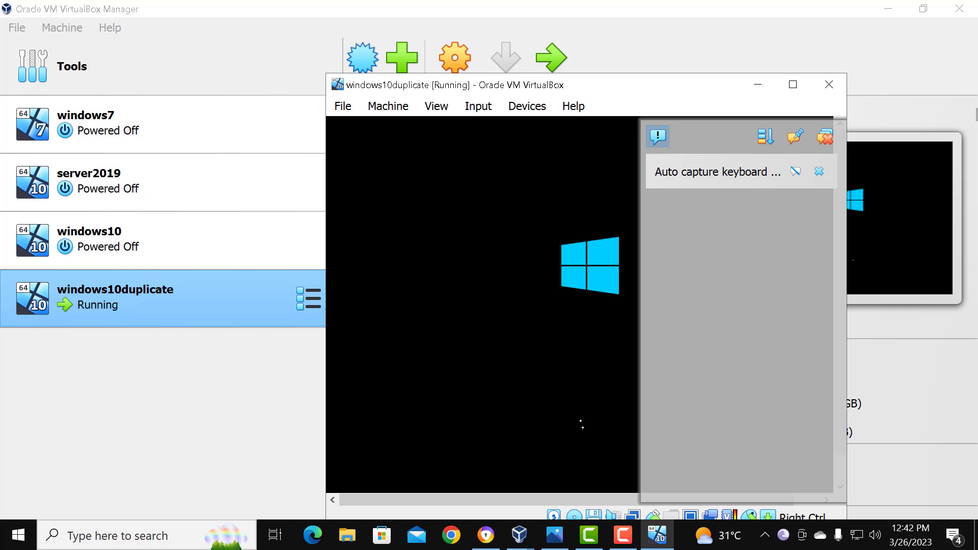
# Step: Send the Host Key Combo to the running windows10duplicate machine and dismiss all of its notifications
pyautogui.click(492, 110)
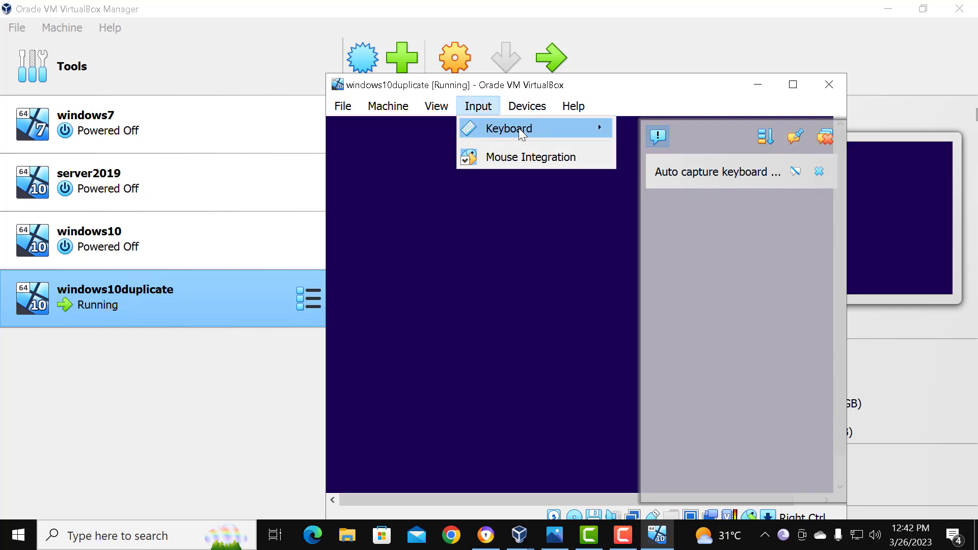
pyautogui.moveTo(519, 127)
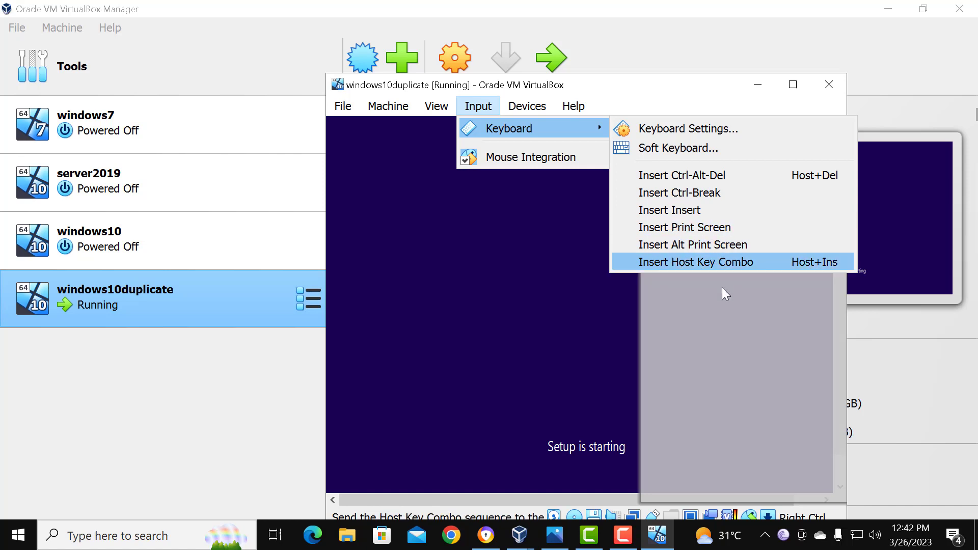
pyautogui.click(703, 261)
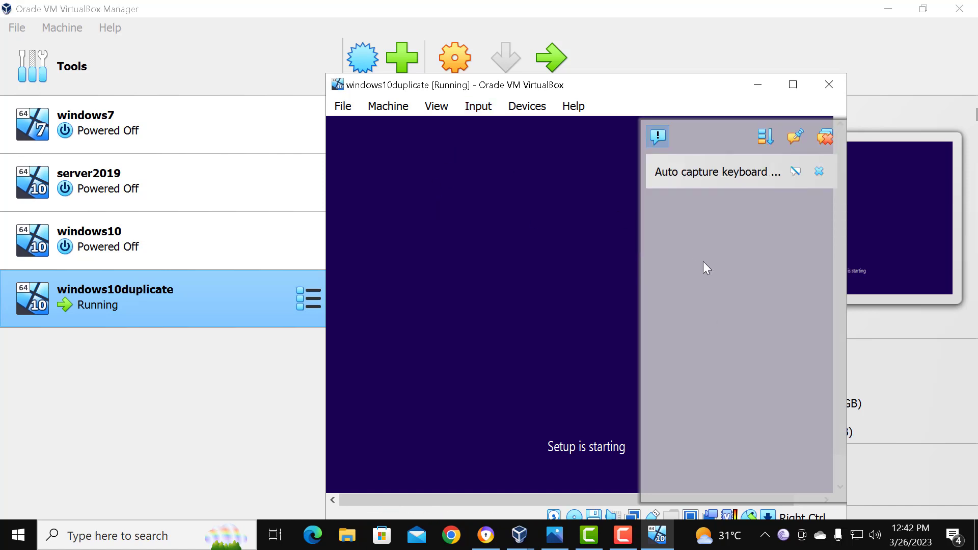
pyautogui.click(826, 136)
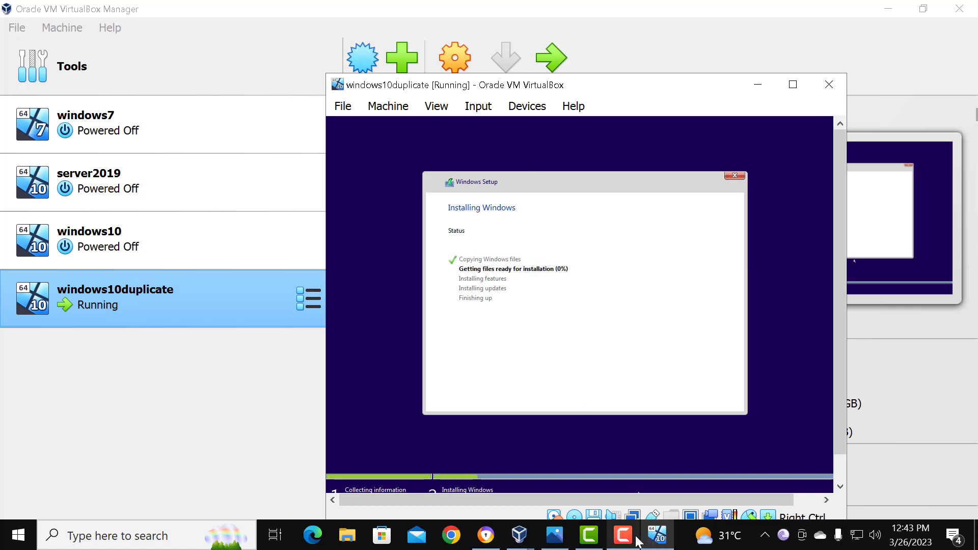
pyautogui.click(600, 539)
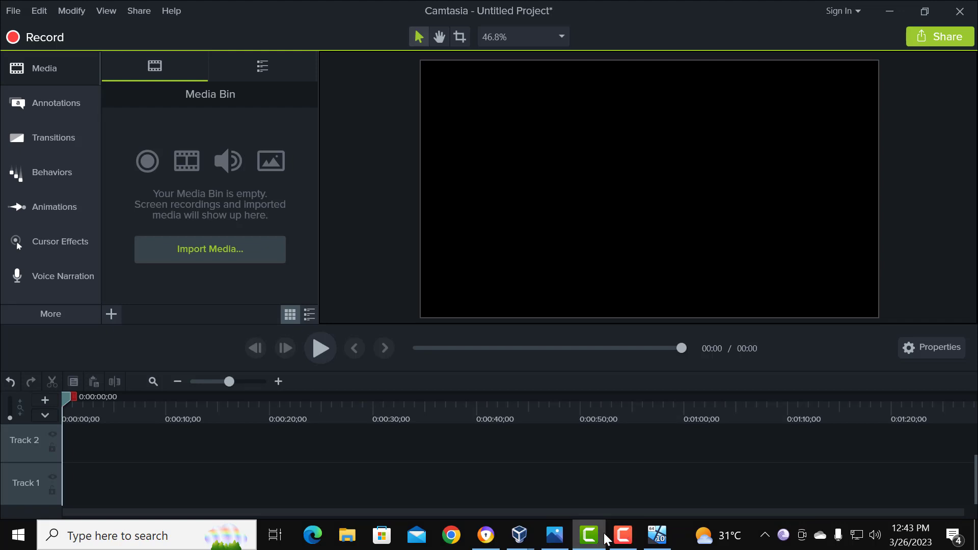
pyautogui.click(604, 539)
pyautogui.moveTo(631, 541)
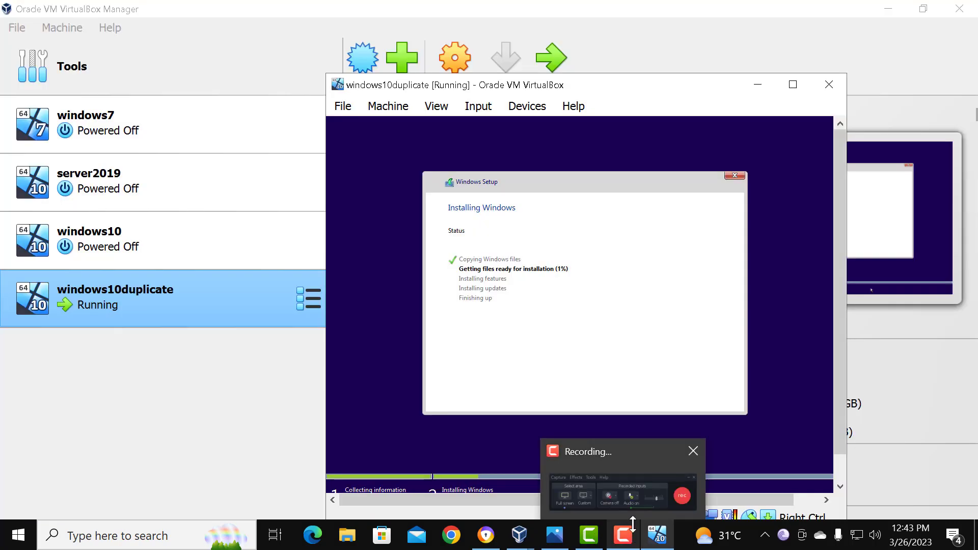
pyautogui.click(629, 537)
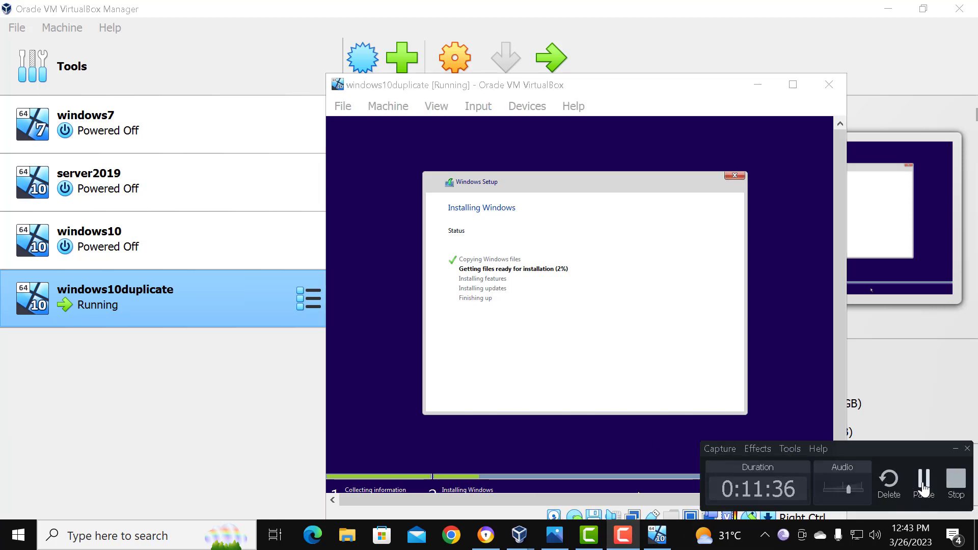
pyautogui.click(923, 484)
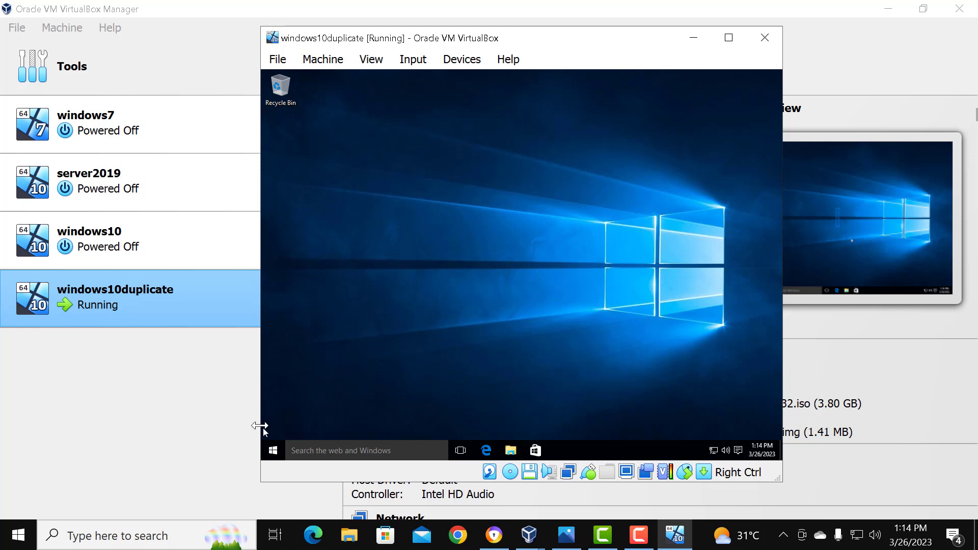
# Step: Shut down the Windows guest in windows10duplicate and minimize its machine window
pyautogui.click(271, 452)
pyautogui.click(269, 456)
pyautogui.click(273, 452)
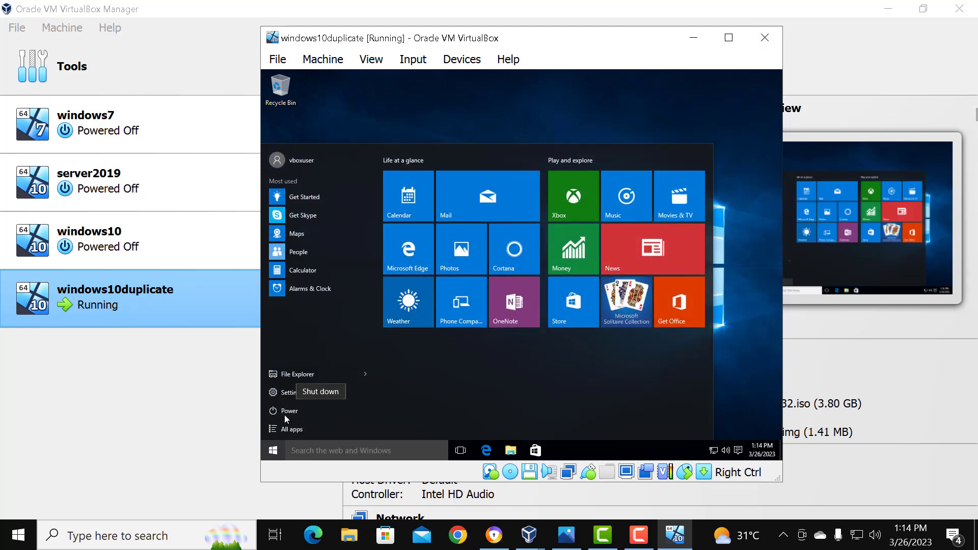
pyautogui.click(286, 415)
pyautogui.click(336, 376)
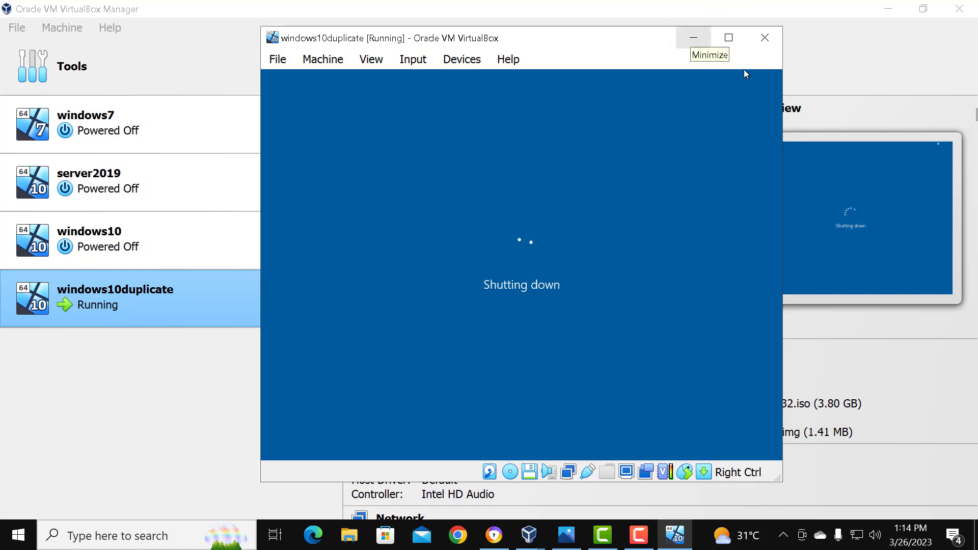
pyautogui.click(693, 38)
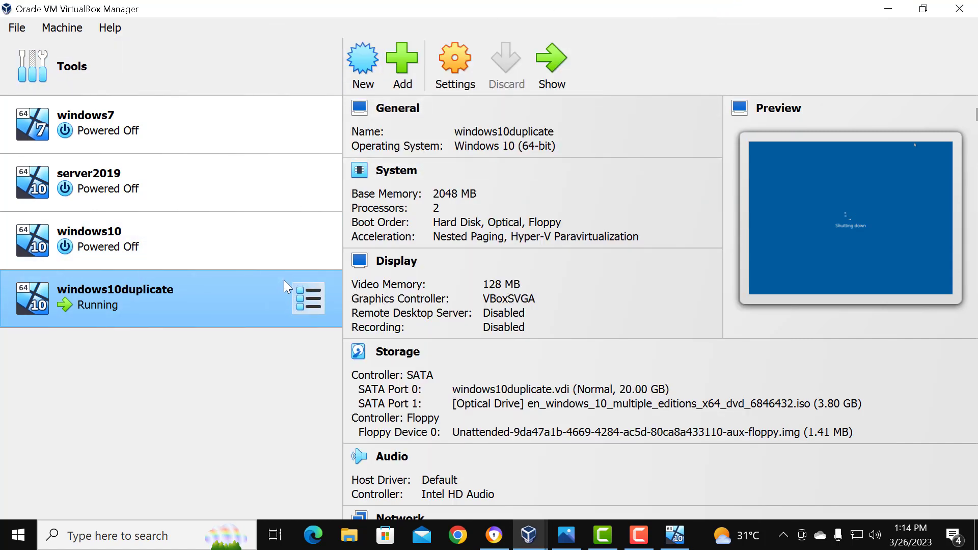
# Step: Start creating a new virtual machine and name it serverduplicate
pyautogui.click(371, 75)
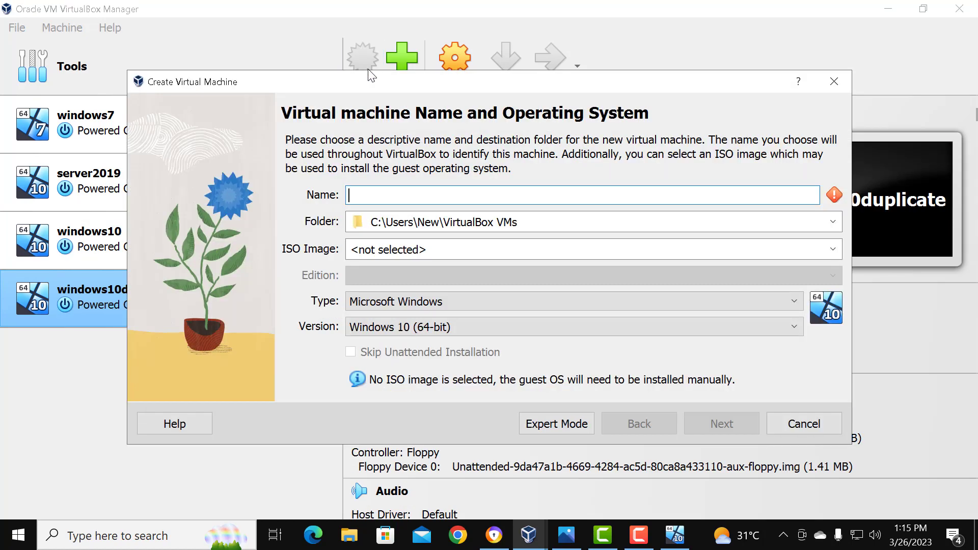
pyautogui.write('se')
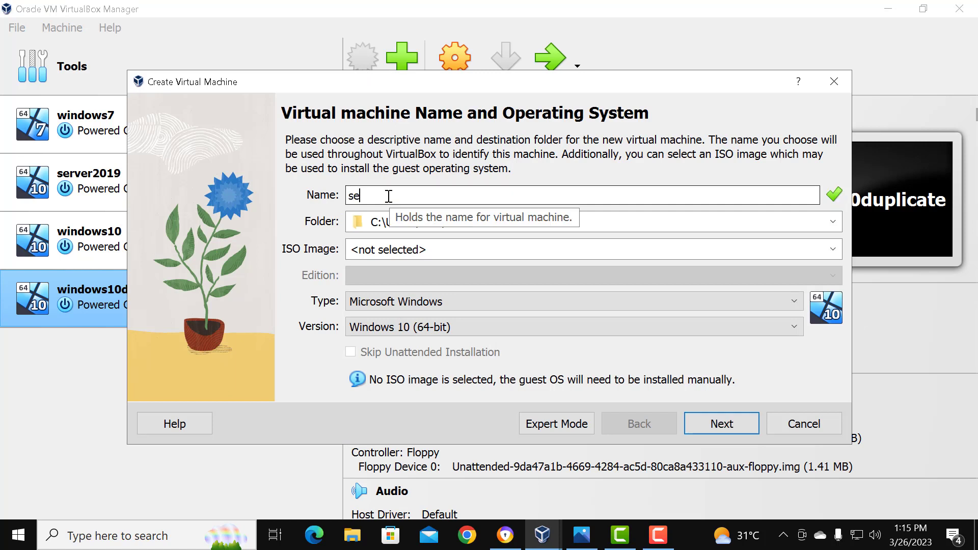
pyautogui.write('rver')
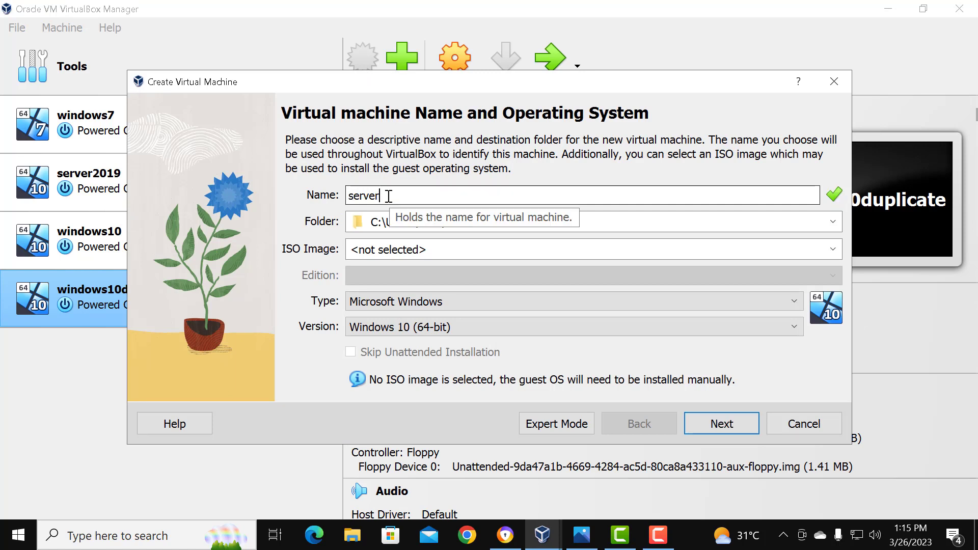
pyautogui.write('duplicate')
# Step: Use SERV2019STD.ENU.MAR2020 from the desktop's Windows Server 2019 folder as the ISO image and continue to the unattended install setup
pyautogui.click(415, 250)
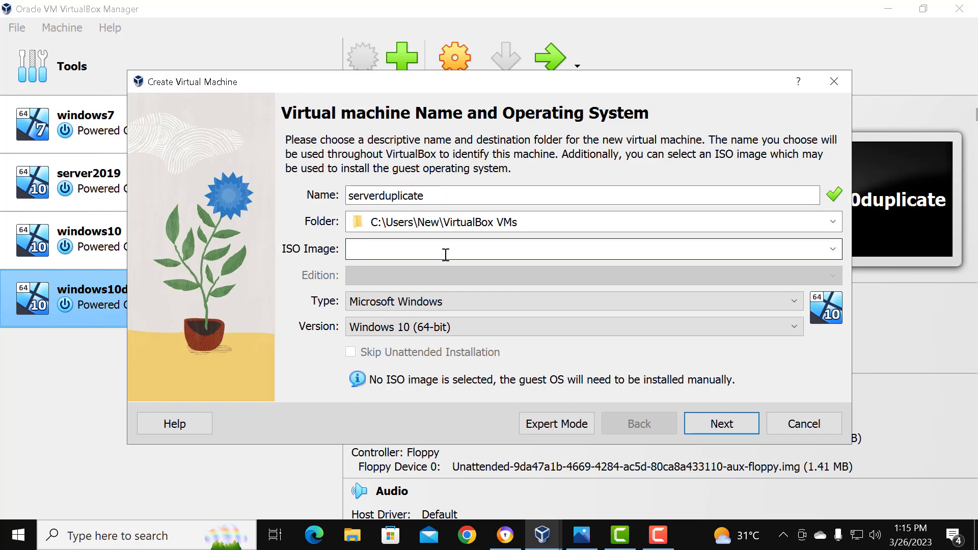
pyautogui.click(833, 250)
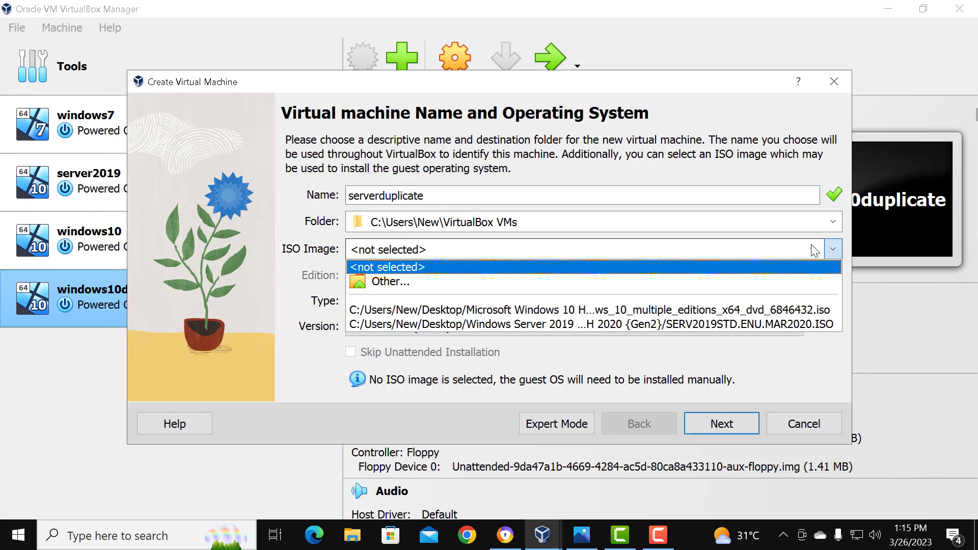
pyautogui.click(394, 281)
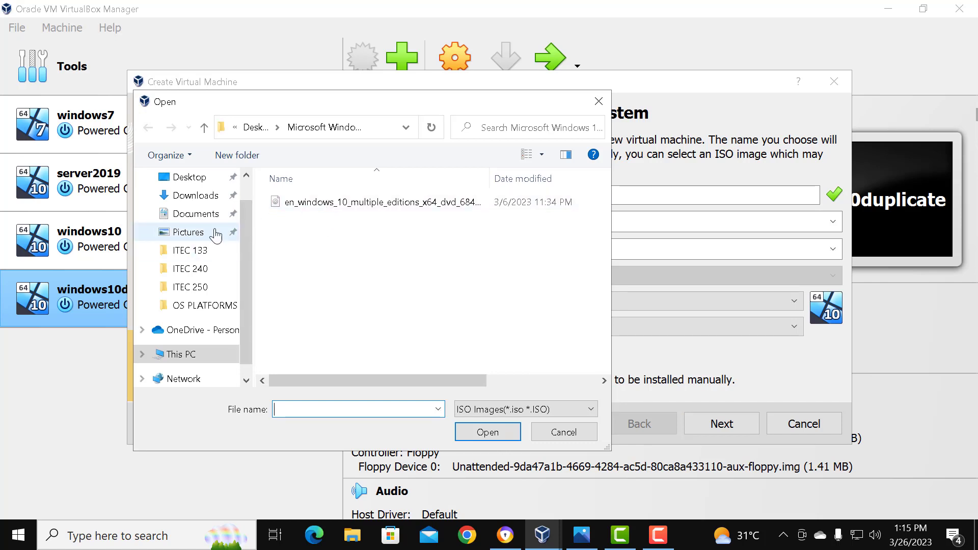
pyautogui.click(196, 178)
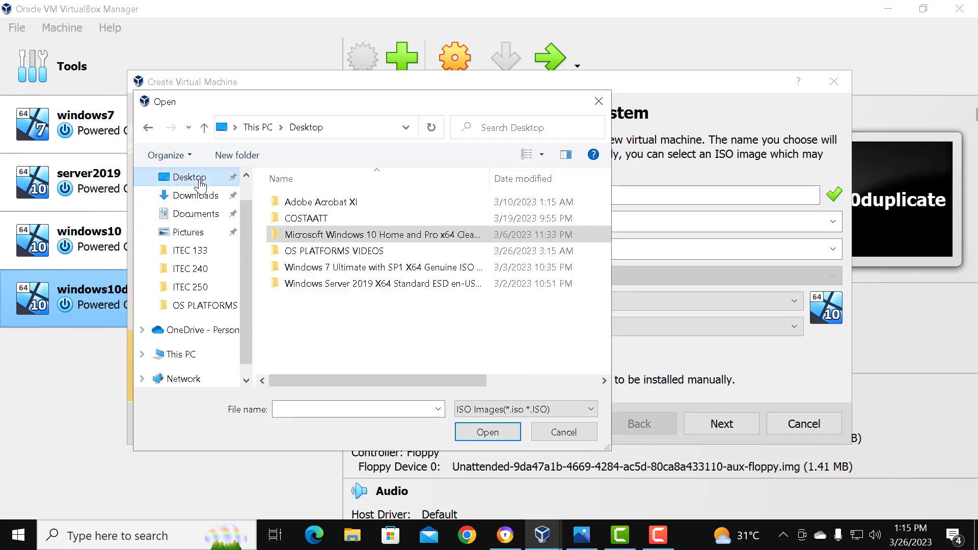
pyautogui.doubleClick(402, 286)
pyautogui.click(334, 235)
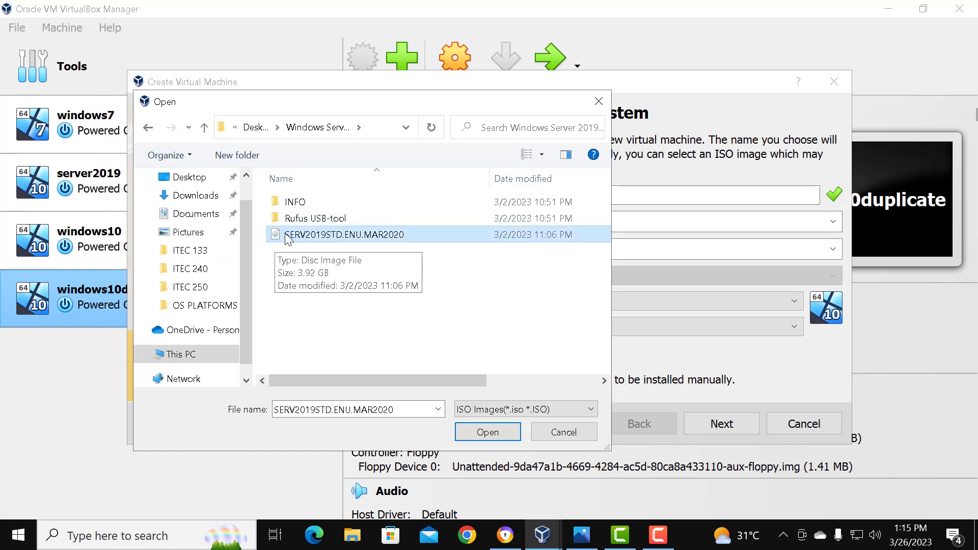
pyautogui.click(475, 432)
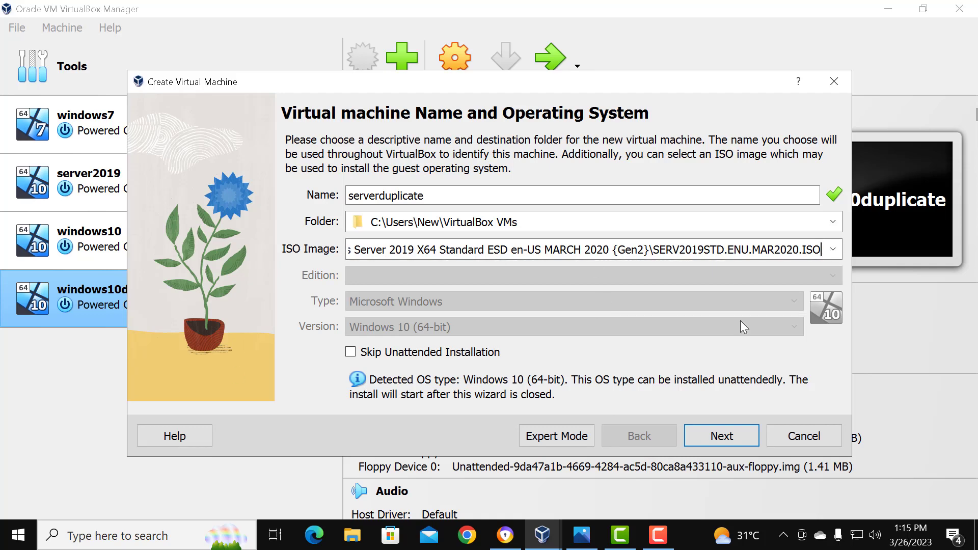
pyautogui.click(710, 436)
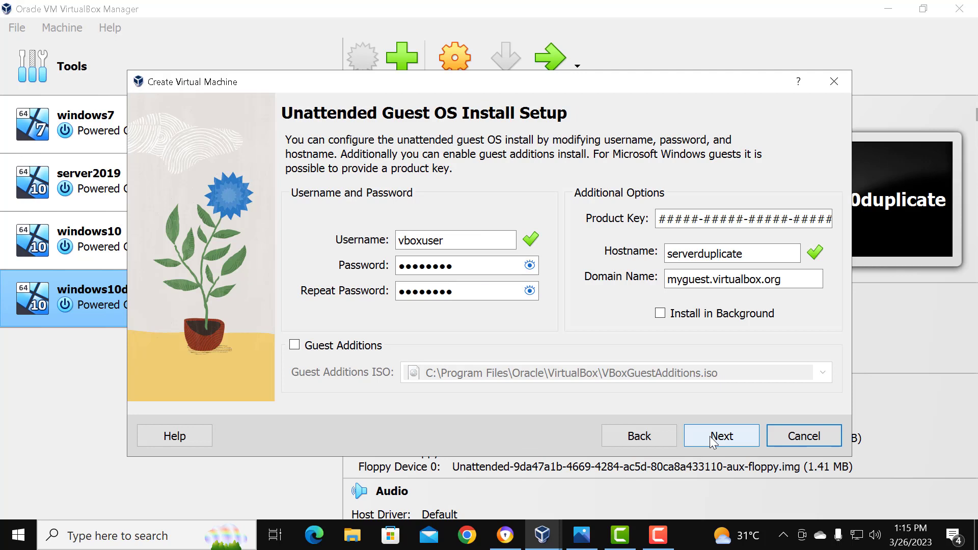
# Step: Check the preset password, keep the unattended install defaults, and set the processors to 2 CPUs, continuing to the virtual hard disk settings
pyautogui.click(530, 265)
pyautogui.click(530, 265)
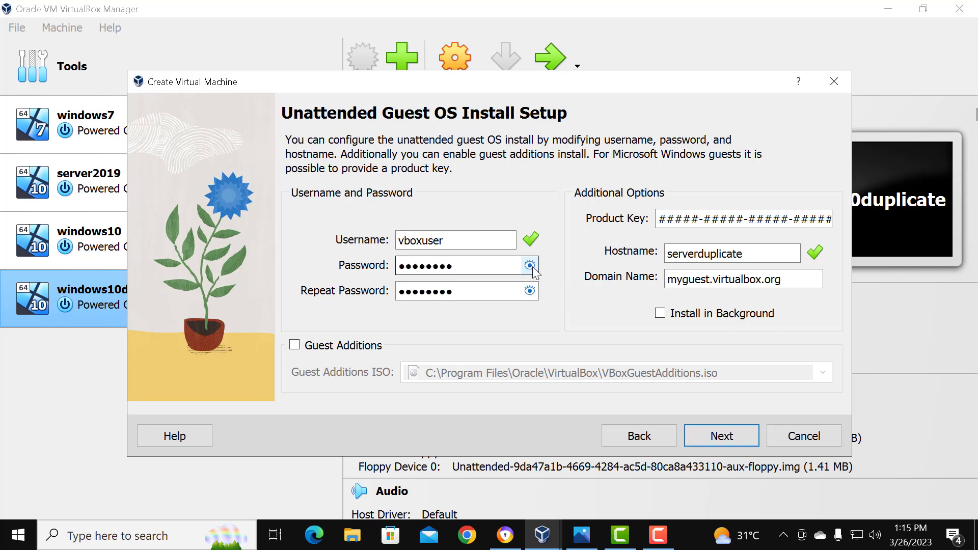
pyautogui.click(722, 435)
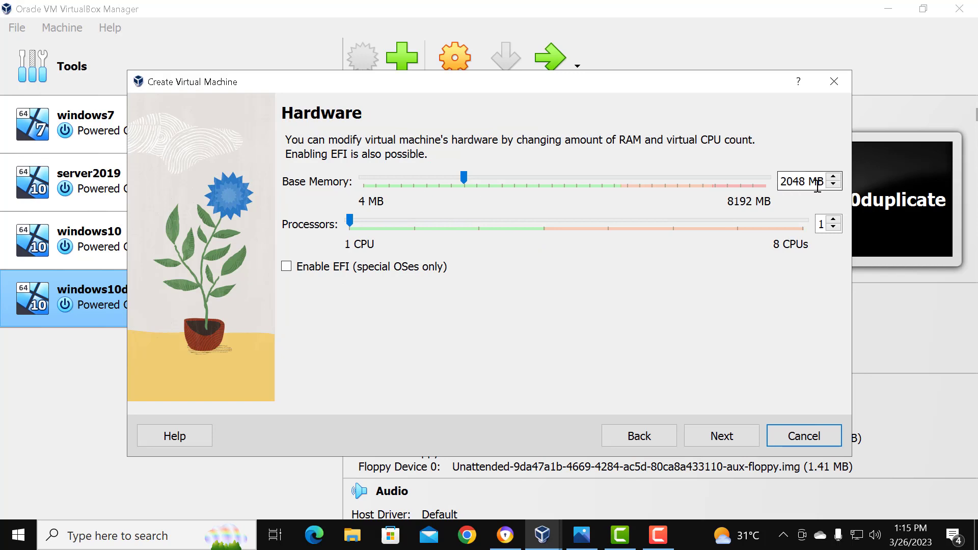
pyautogui.click(834, 220)
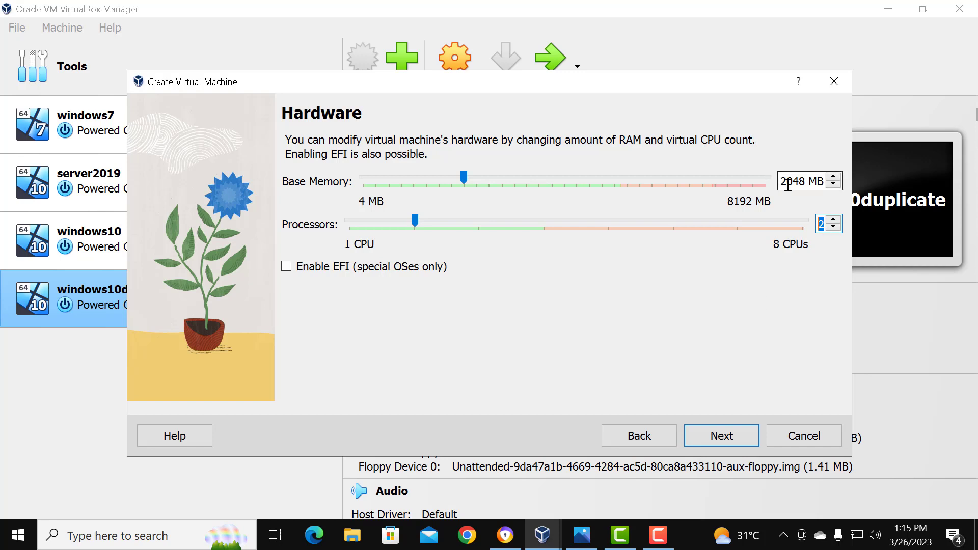
pyautogui.click(738, 438)
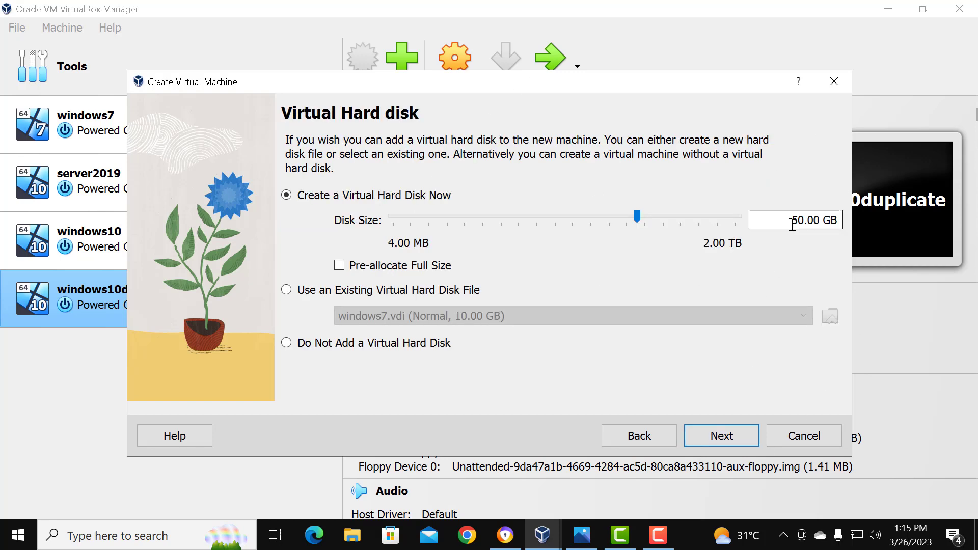
# Step: Set the size of serverduplicate's new virtual hard disk to 20 GB and continue to the summary
pyautogui.moveTo(791, 224); pyautogui.dragTo(796, 224)
pyautogui.press('BackSpace')
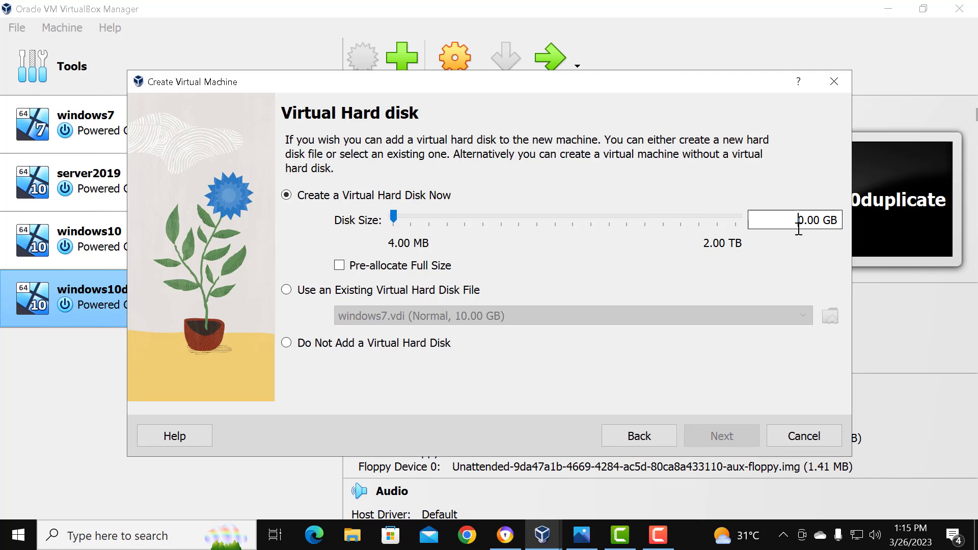
pyautogui.moveTo(797, 224); pyautogui.dragTo(838, 224)
pyautogui.press('BackSpace')
pyautogui.write('2000')
pyautogui.press('BackSpace')
pyautogui.press('BackSpace')
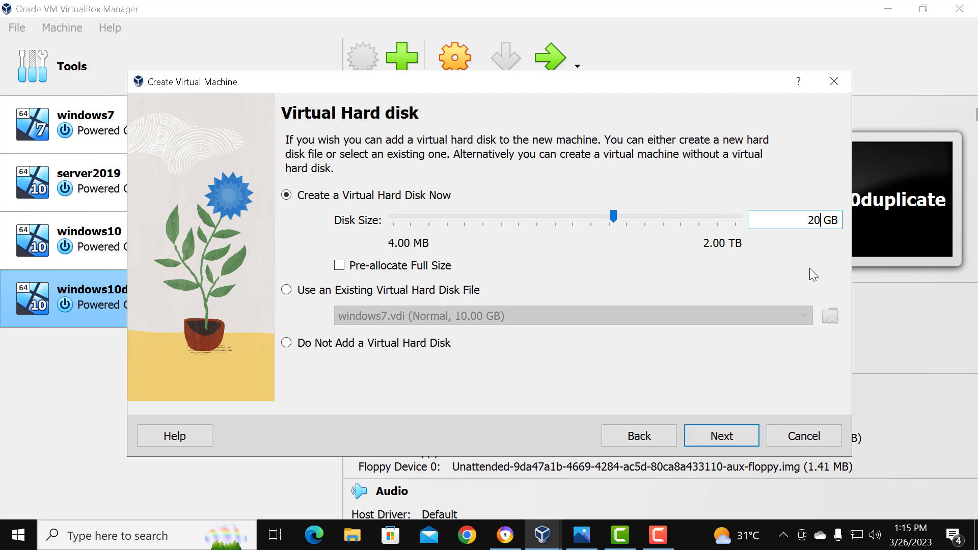
pyautogui.write('00')
pyautogui.press('BackSpace')
pyautogui.press('BackSpace')
pyautogui.click(724, 437)
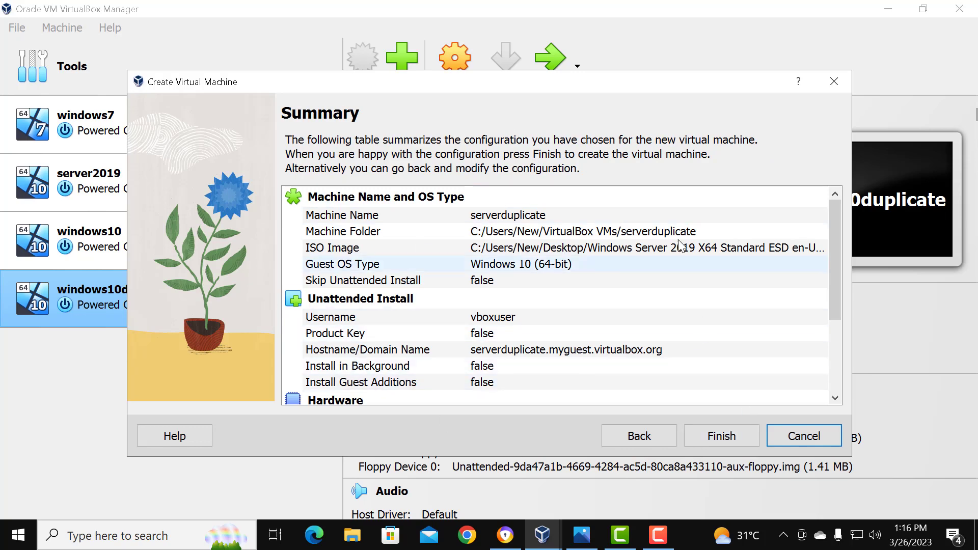
# Step: Review the configuration summary, finish creating the serverduplicate virtual machine and open it
pyautogui.scroll(-3, 560, 310)
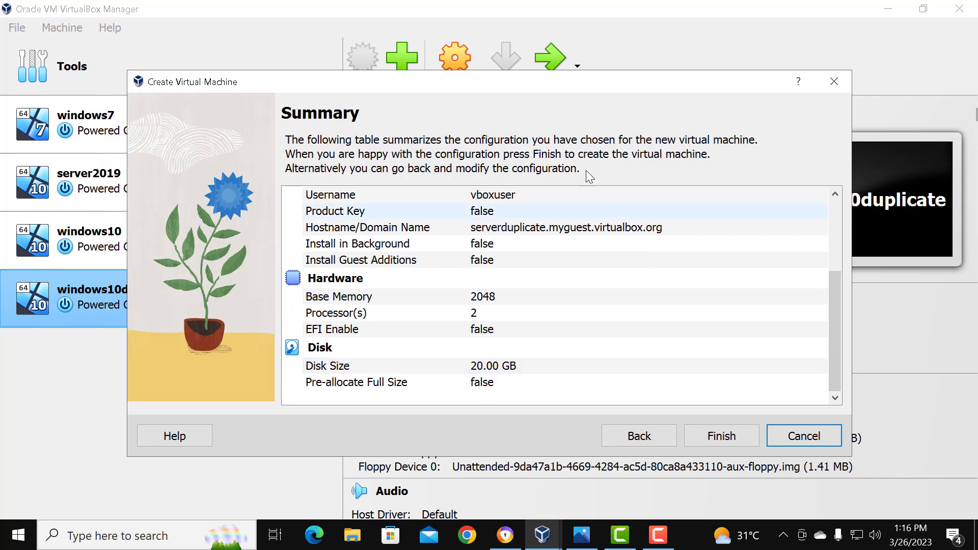
pyautogui.click(740, 436)
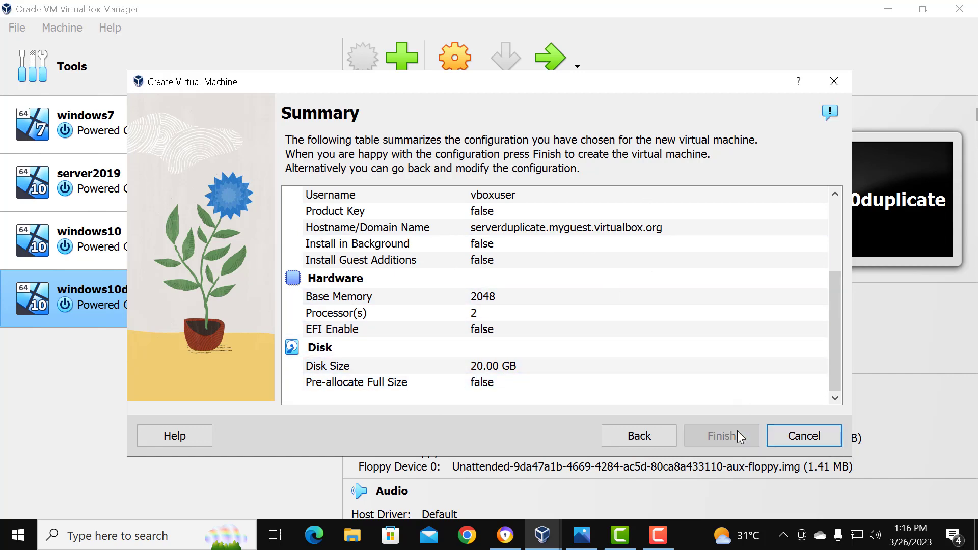
pyautogui.doubleClick(127, 360)
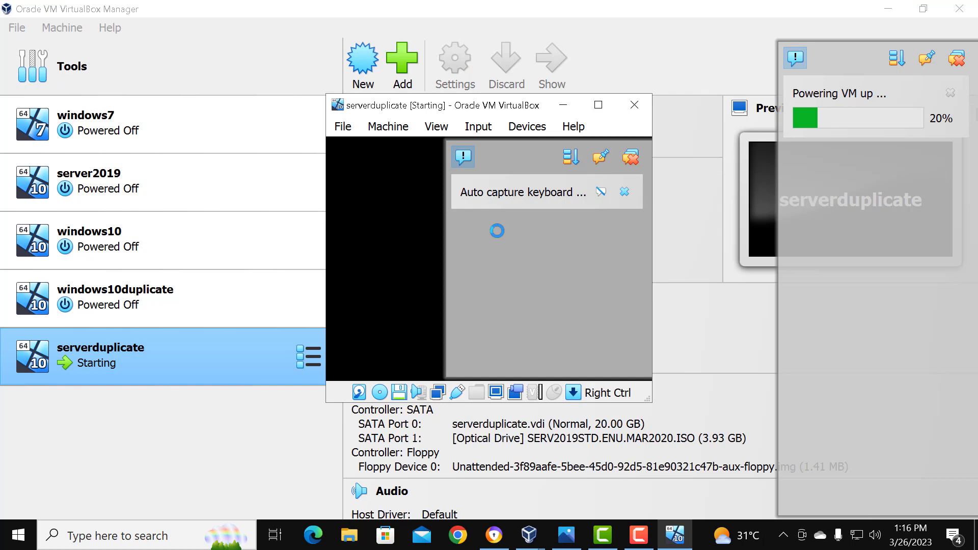
# Step: Dismiss the keyboard auto-capture notification in serverduplicate and minimize the machine window while its setup runs
pyautogui.click(624, 191)
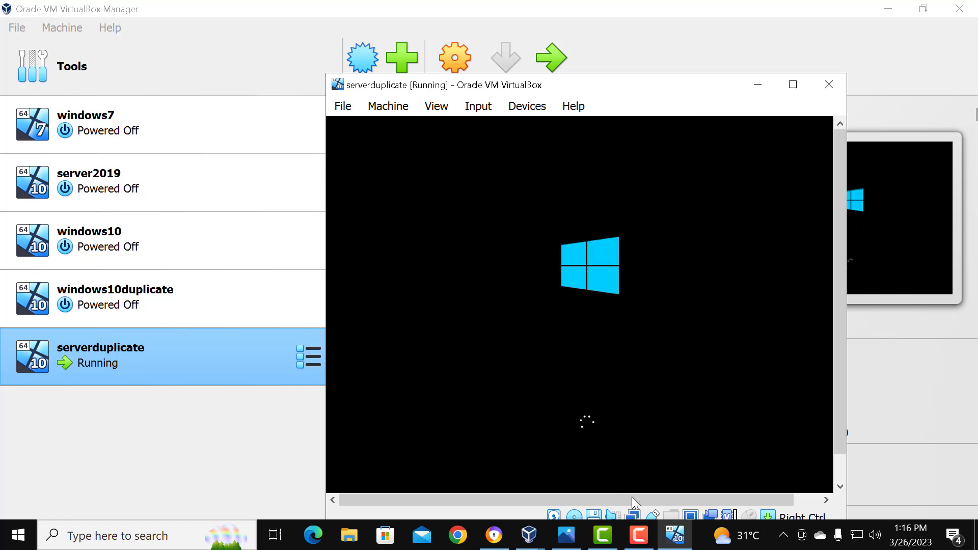
pyautogui.moveTo(644, 543)
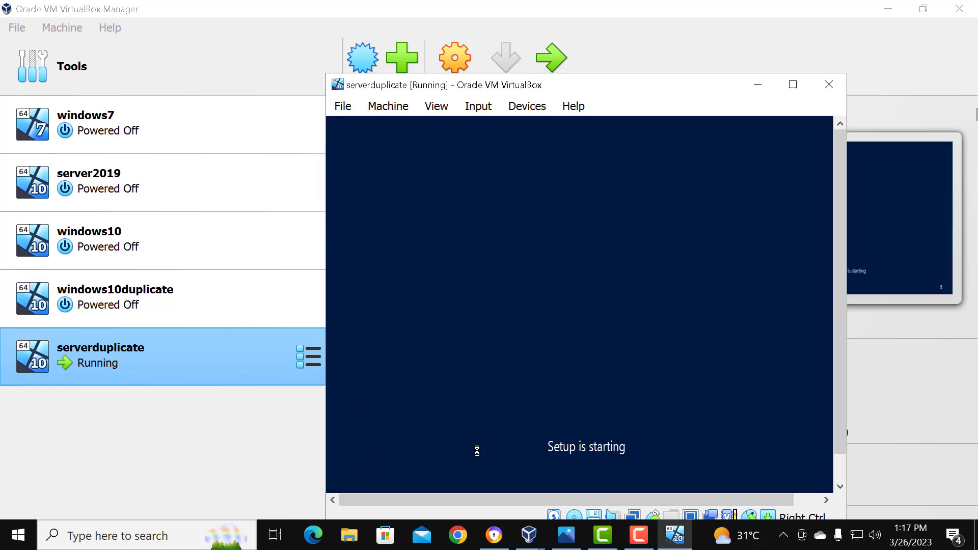
pyautogui.click(760, 84)
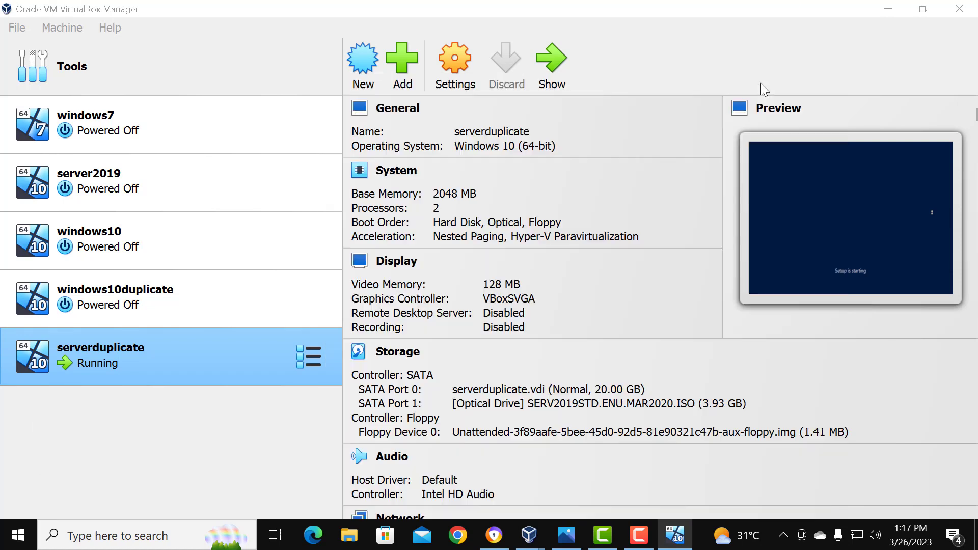
# Step: In windows10duplicate's network settings, attach Adapter 1 to Bridged Adapter and set its advanced Promiscuous Mode to Allow All
pyautogui.click(94, 298)
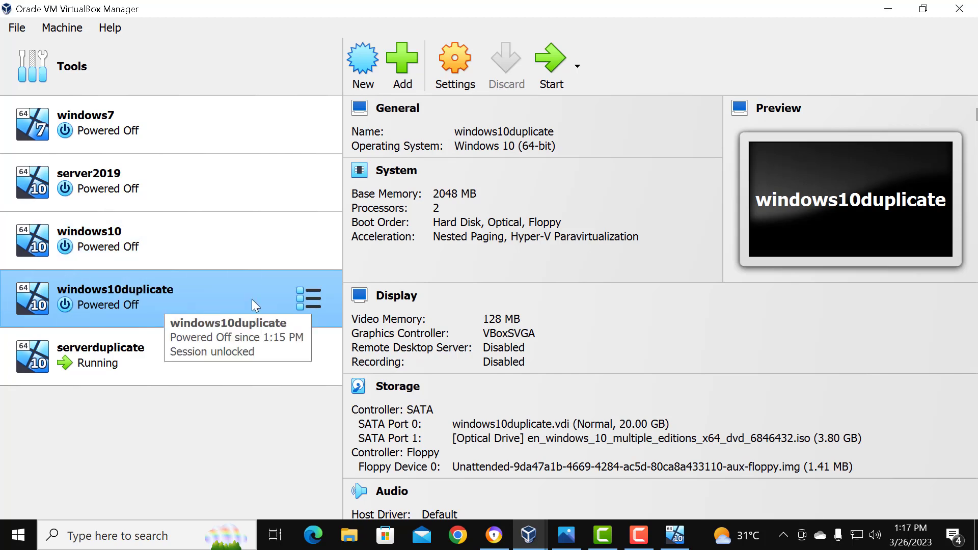
pyautogui.click(451, 87)
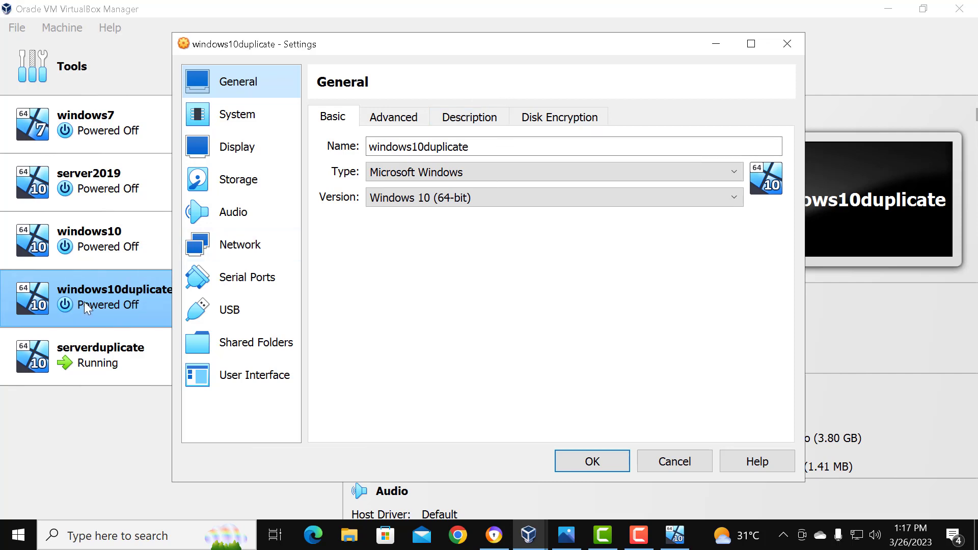
pyautogui.click(251, 247)
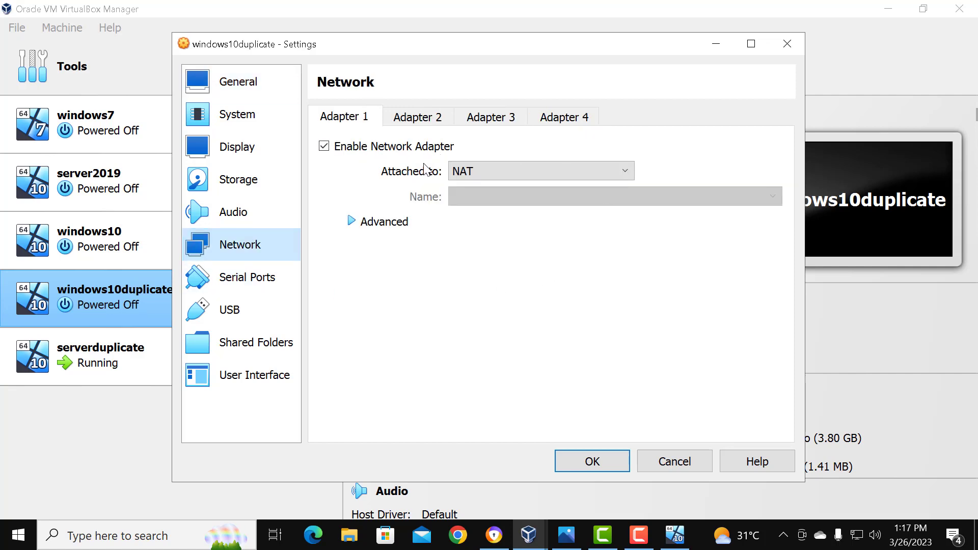
pyautogui.click(372, 223)
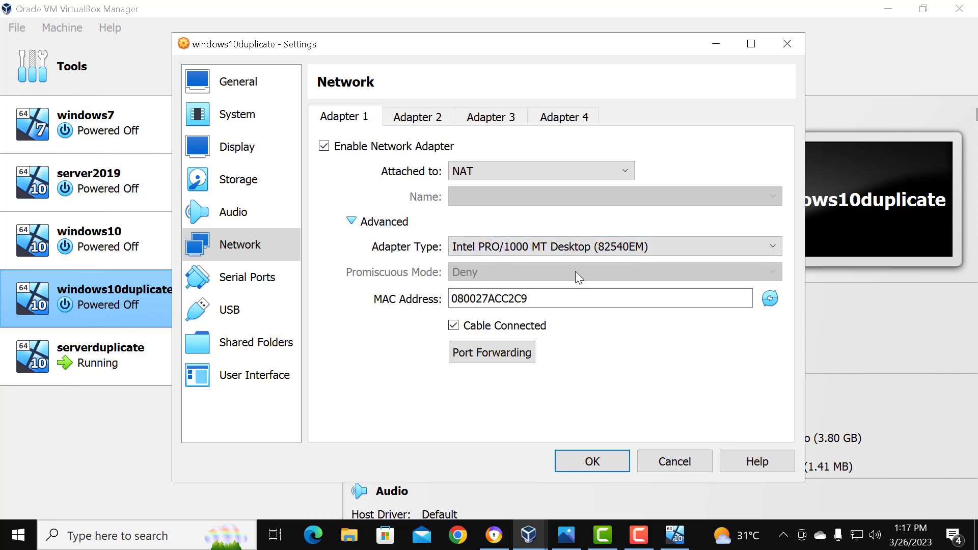
pyautogui.click(503, 174)
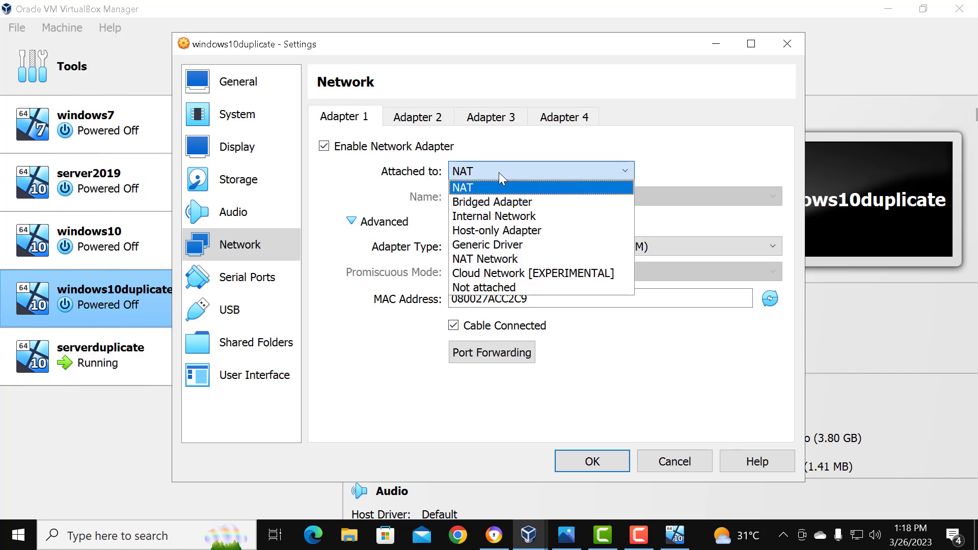
pyautogui.click(485, 204)
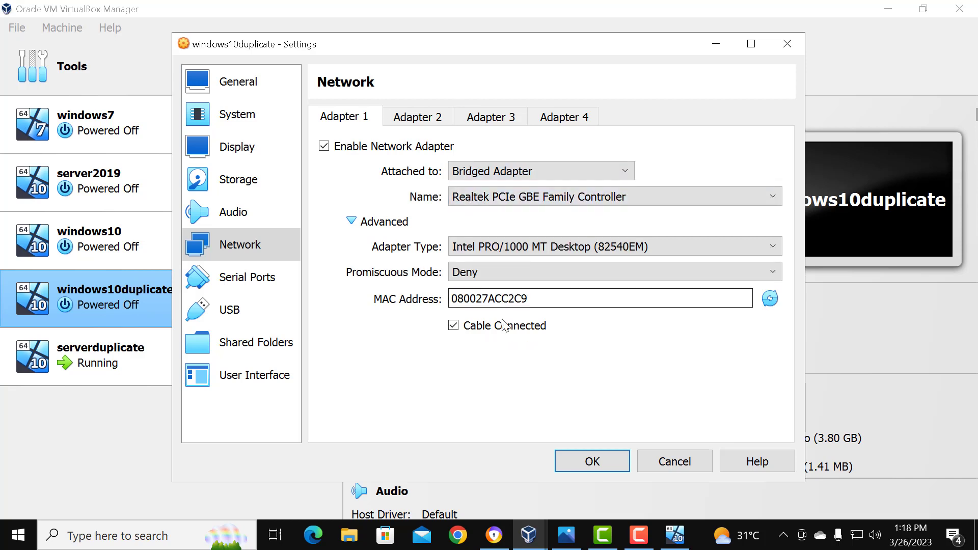
pyautogui.click(466, 274)
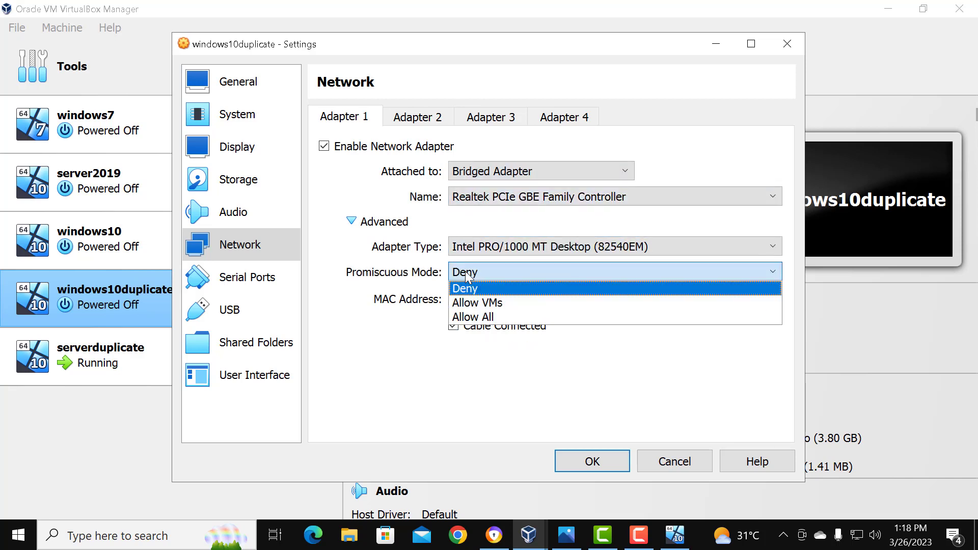
pyautogui.click(489, 318)
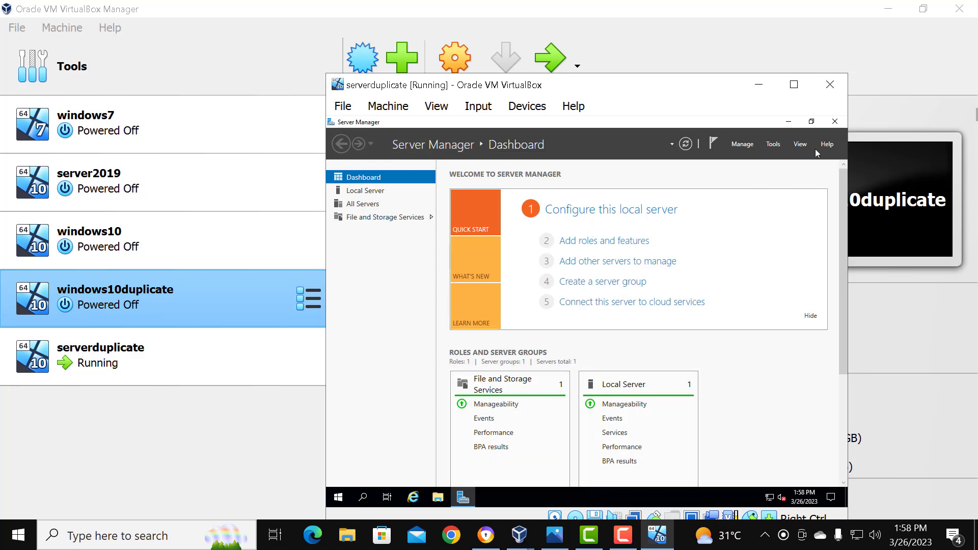
# Step: Close Server Manager in the running serverduplicate guest
pyautogui.click(834, 122)
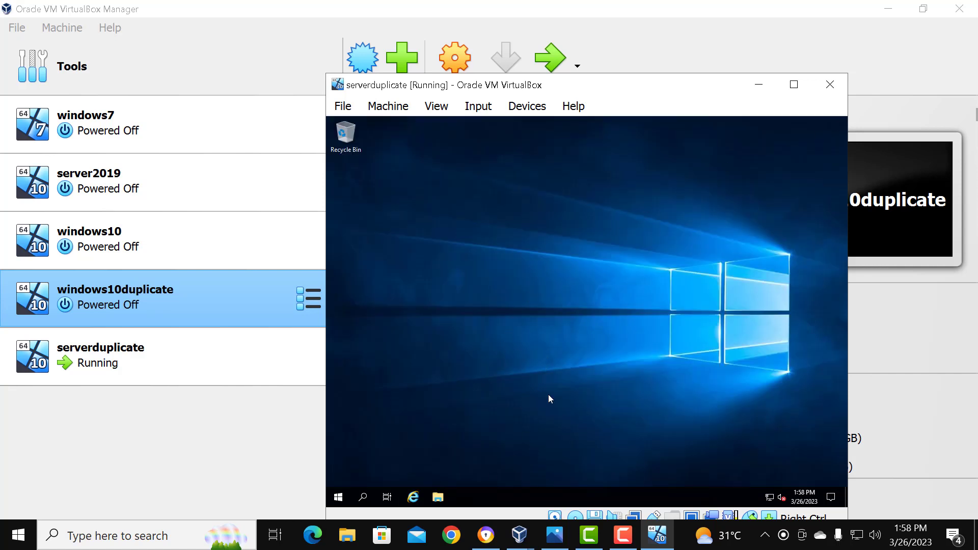
# Step: Shut down the serverduplicate guest from within Windows Server, giving Other (Planned) as the shutdown reason
pyautogui.click(338, 495)
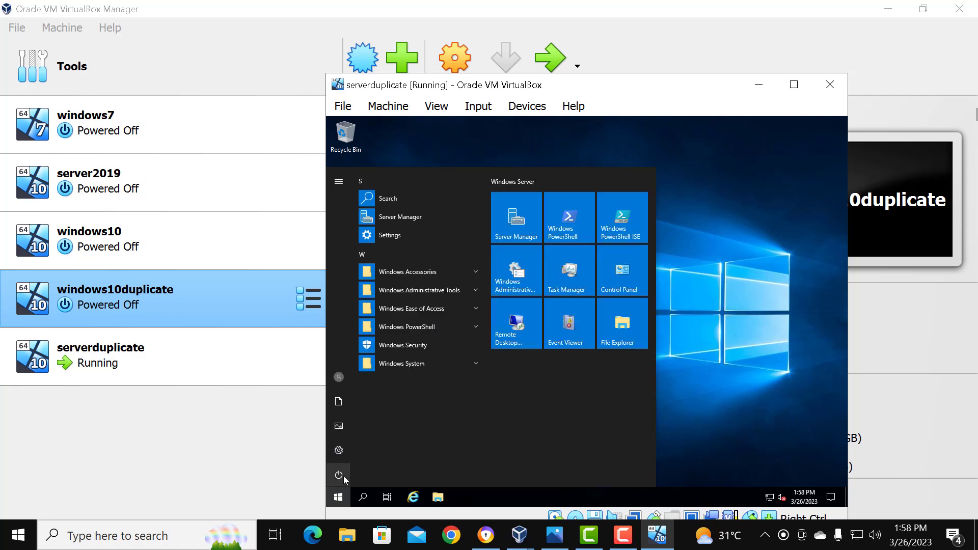
pyautogui.click(343, 476)
pyautogui.click(374, 428)
pyautogui.click(385, 426)
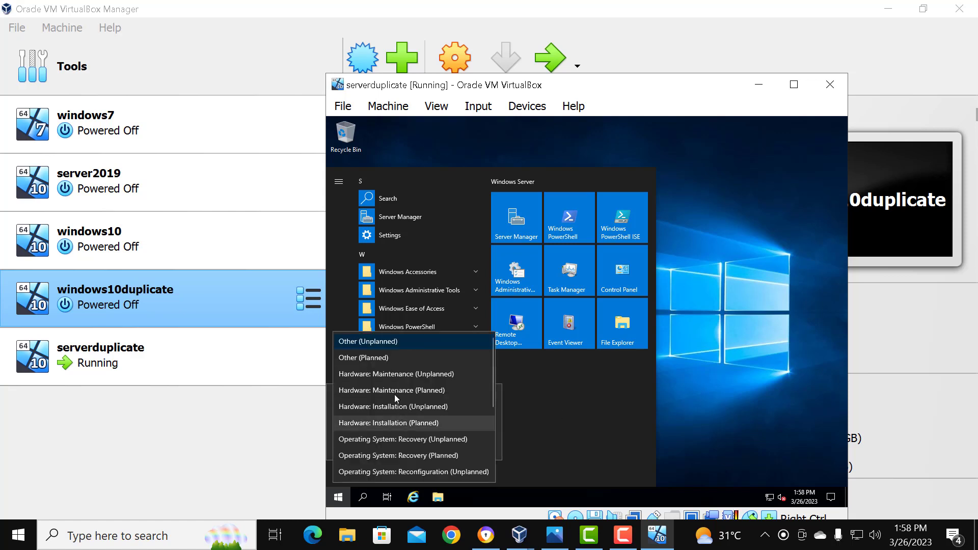
pyautogui.click(374, 357)
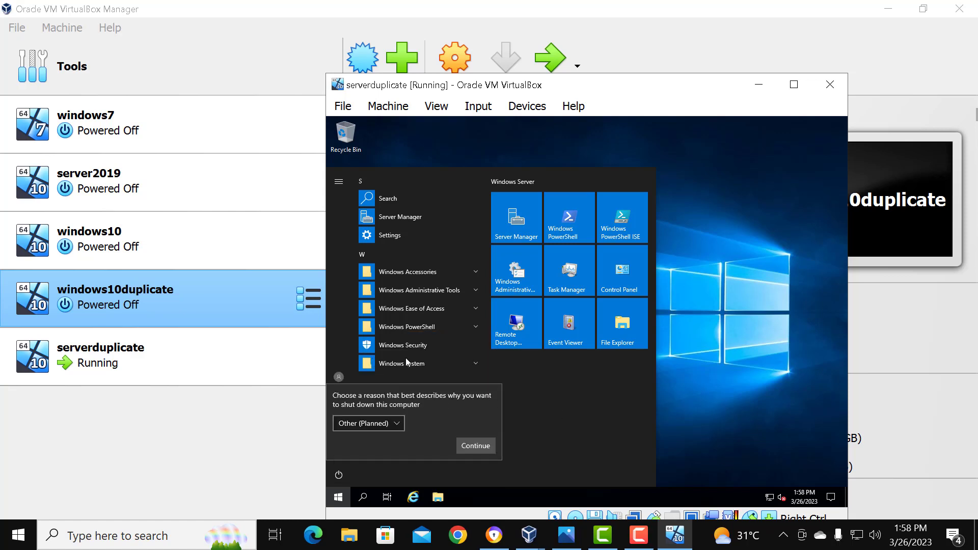
pyautogui.click(395, 423)
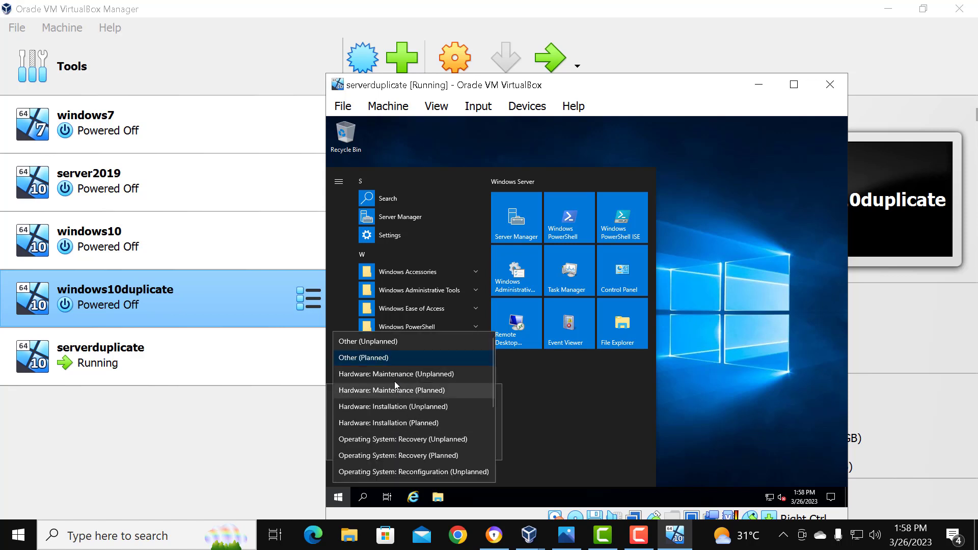
pyautogui.click(385, 358)
pyautogui.click(469, 448)
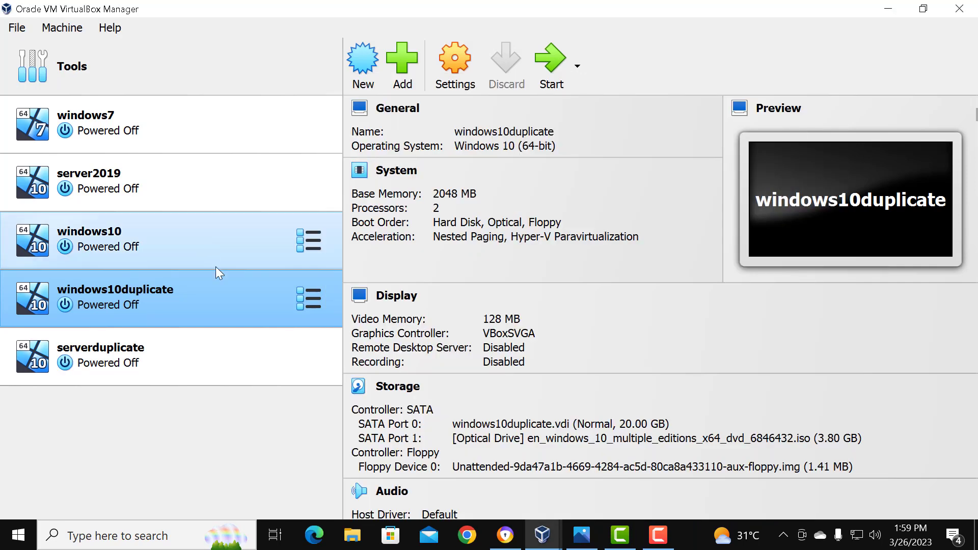
# Step: In serverduplicate's network settings, attach Adapter 1 to Bridged Adapter, set its advanced Promiscuous Mode to Allow All and save the settings
pyautogui.click(192, 354)
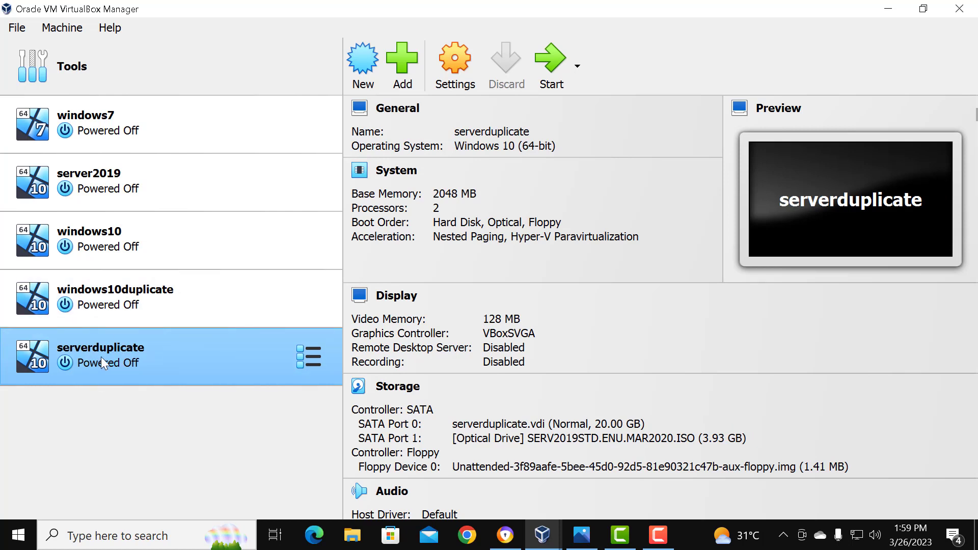
pyautogui.click(443, 84)
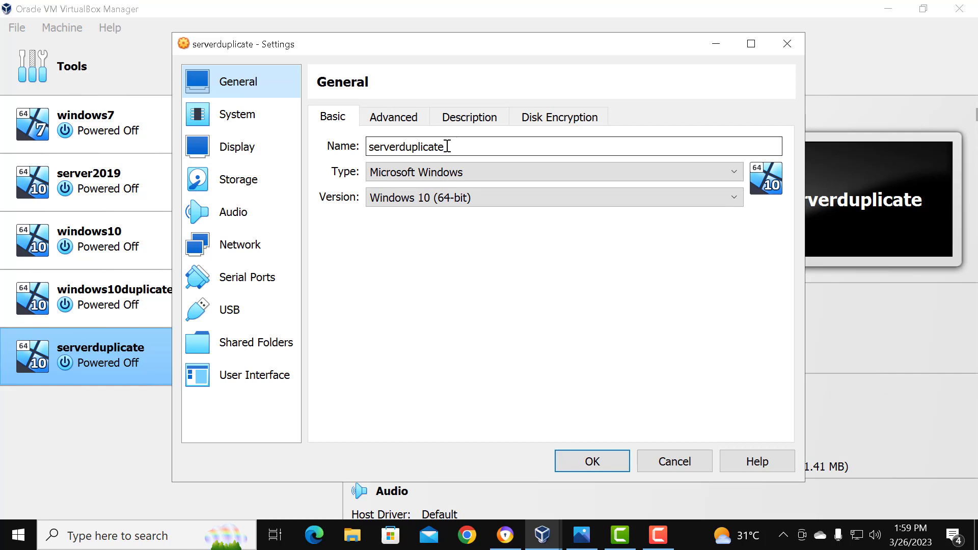
pyautogui.click(263, 248)
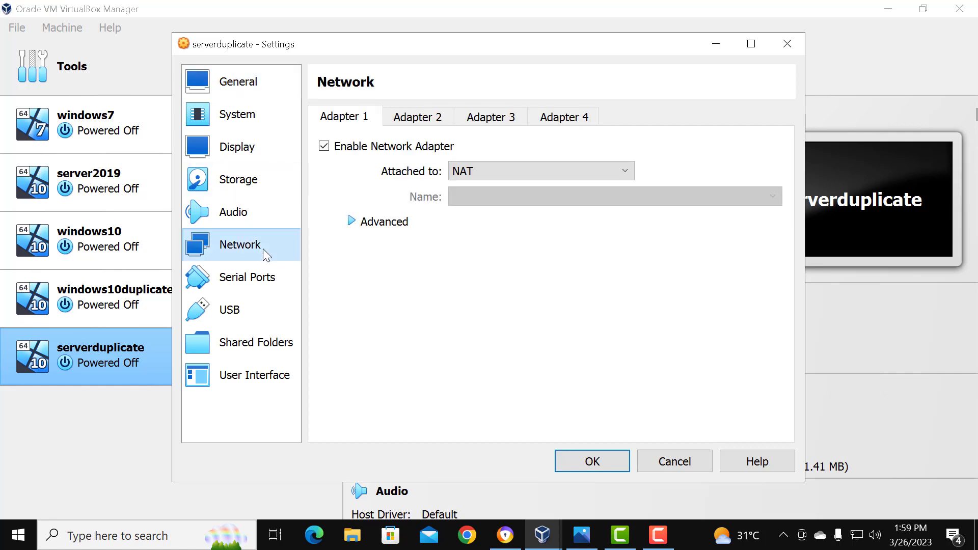
pyautogui.click(487, 173)
pyautogui.click(528, 202)
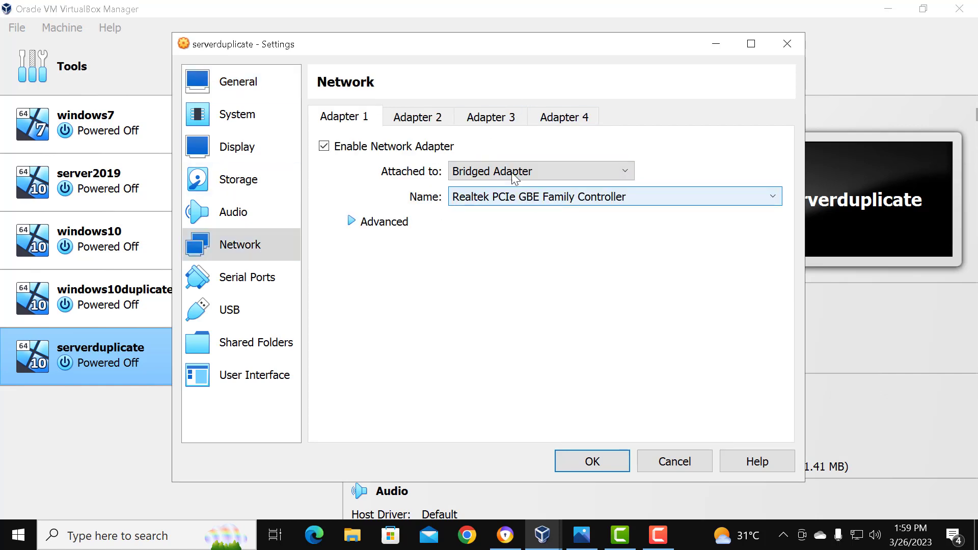
pyautogui.click(384, 223)
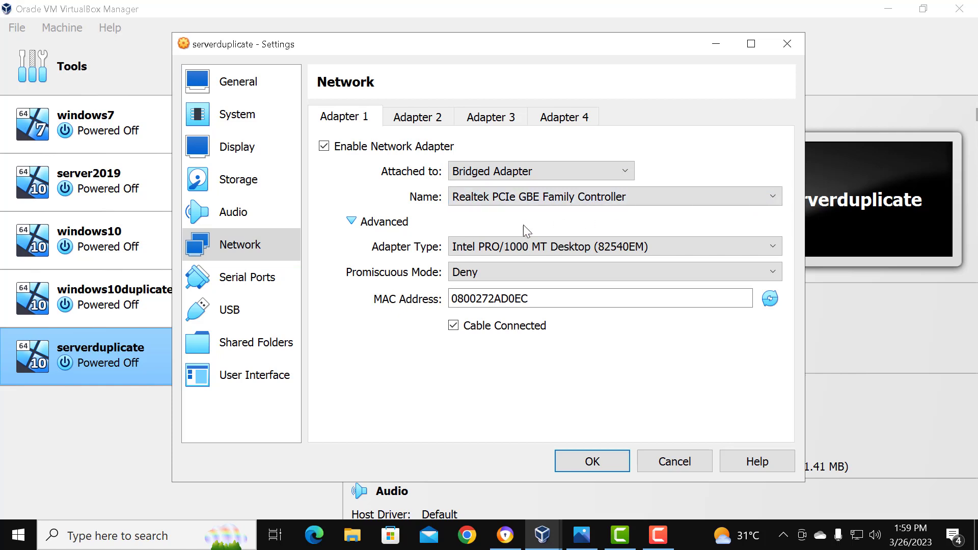
pyautogui.click(527, 275)
pyautogui.click(500, 317)
pyautogui.click(609, 459)
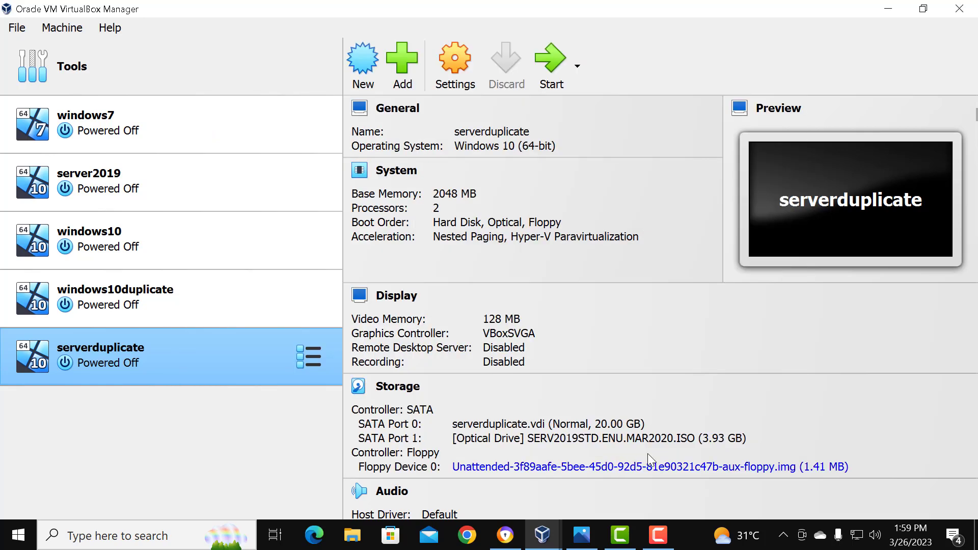